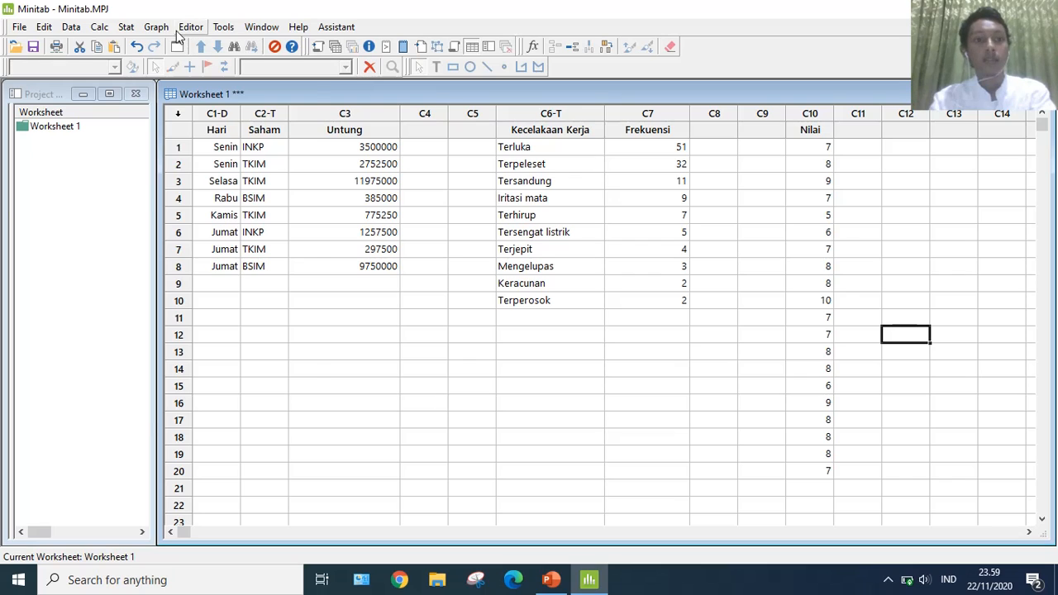
# Start a simple bar chart whose bars represent values from a table, using one column of values
pyautogui.click(168, 28)
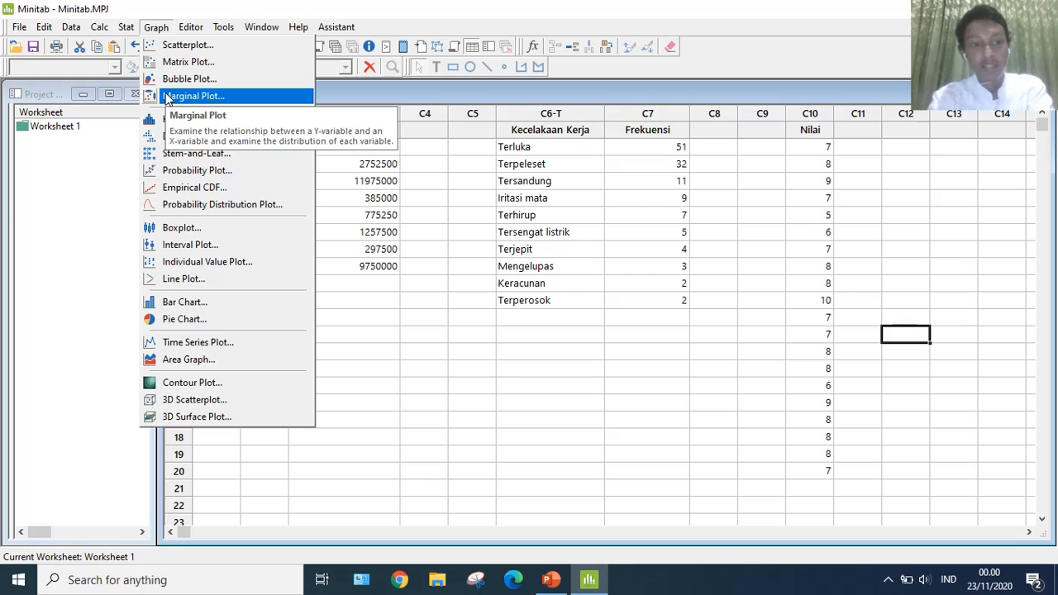
pyautogui.click(186, 302)
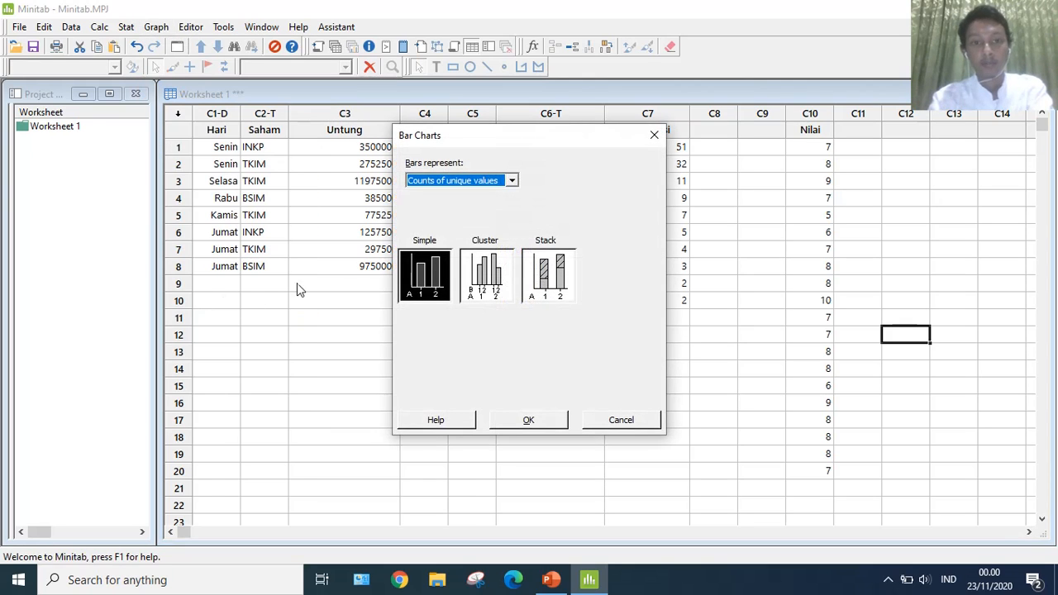
pyautogui.click(511, 182)
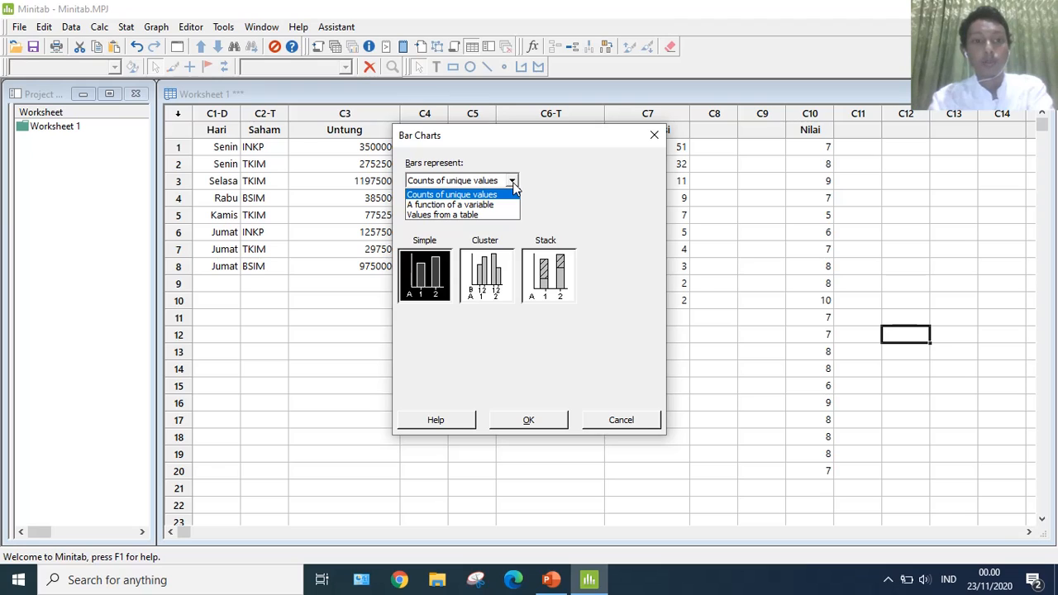
pyautogui.click(480, 215)
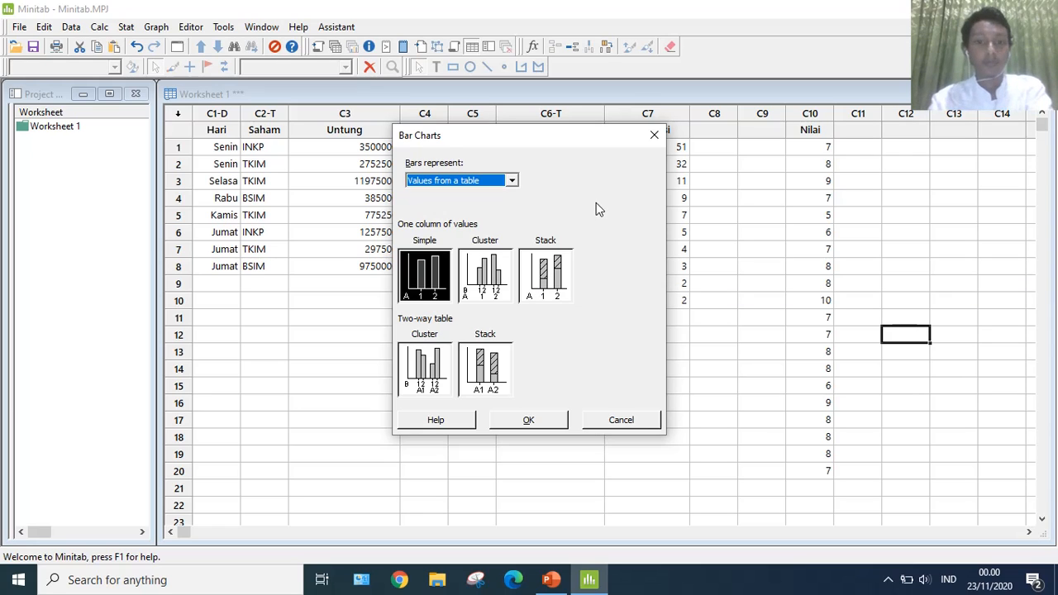
pyautogui.click(531, 420)
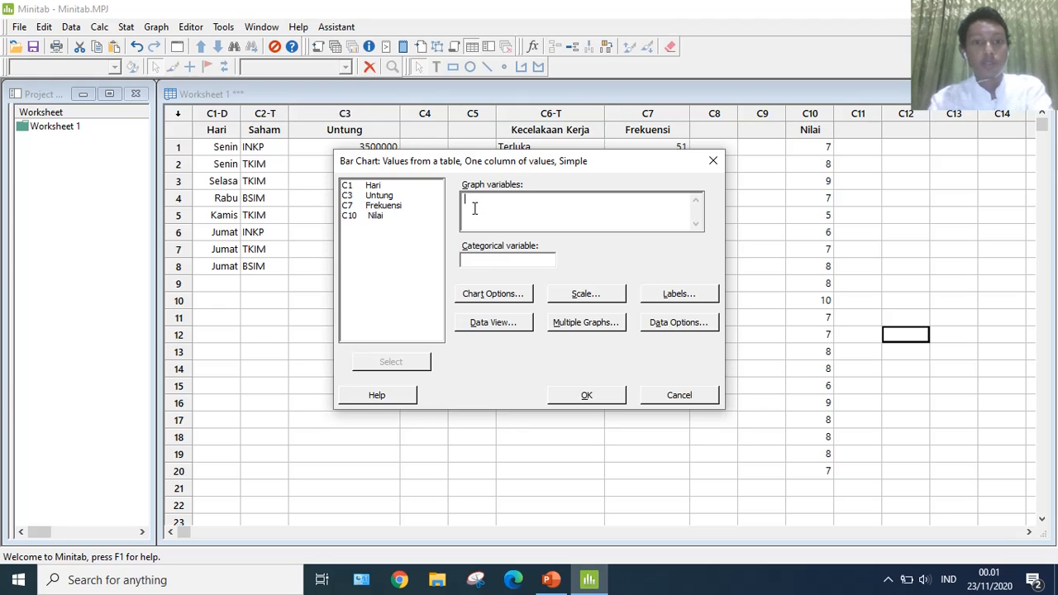
# Assign Untung as the graph variable and Hari as the categorical variable of the bar chart
pyautogui.doubleClick(380, 196)
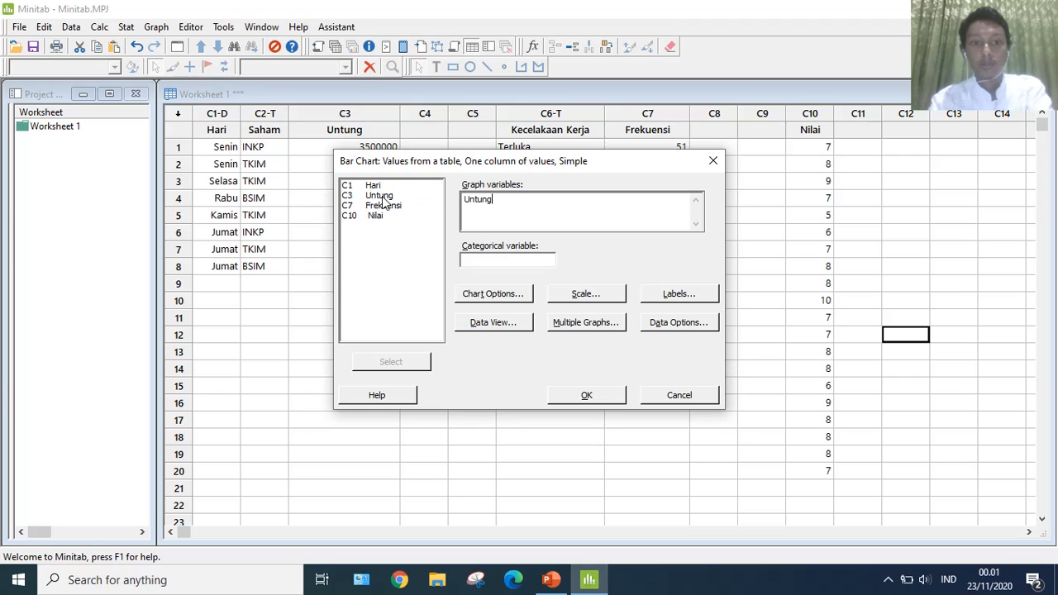
pyautogui.click(517, 264)
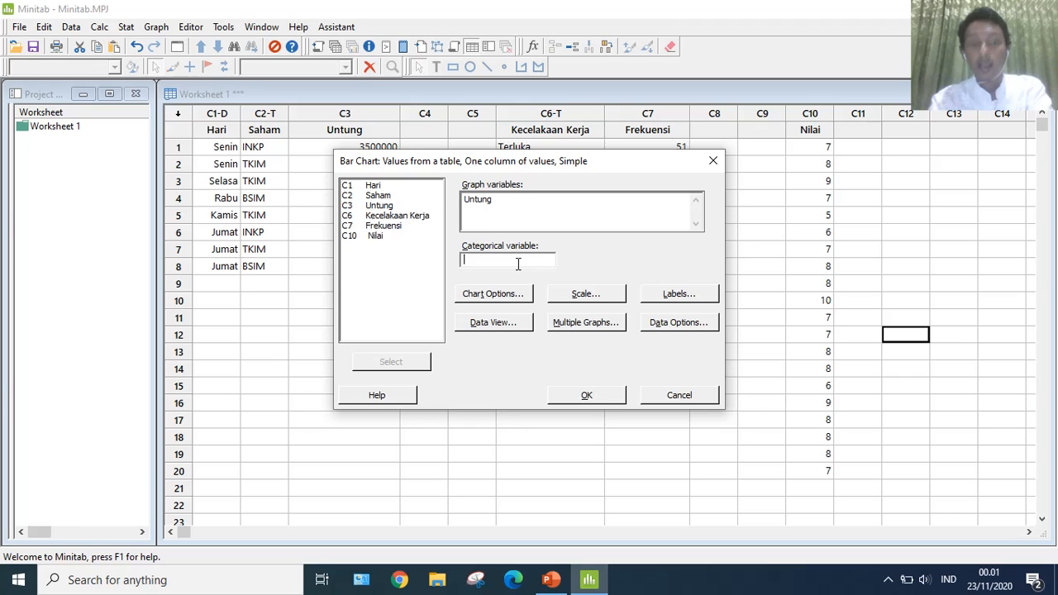
pyautogui.click(376, 187)
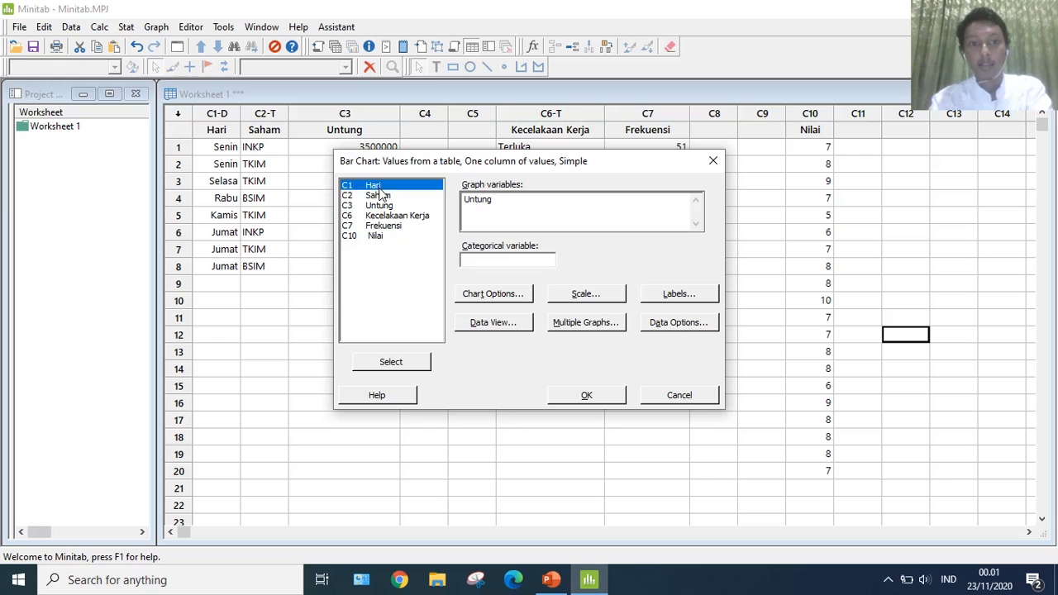
pyautogui.doubleClick(379, 189)
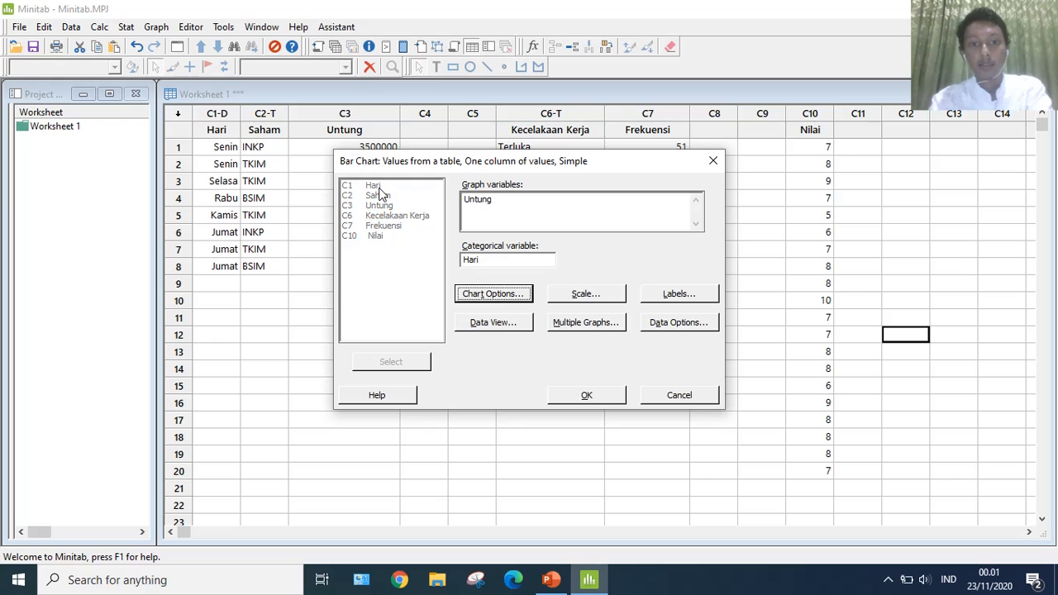
# Add a connect line to the bars in the chart's data display
pyautogui.click(515, 325)
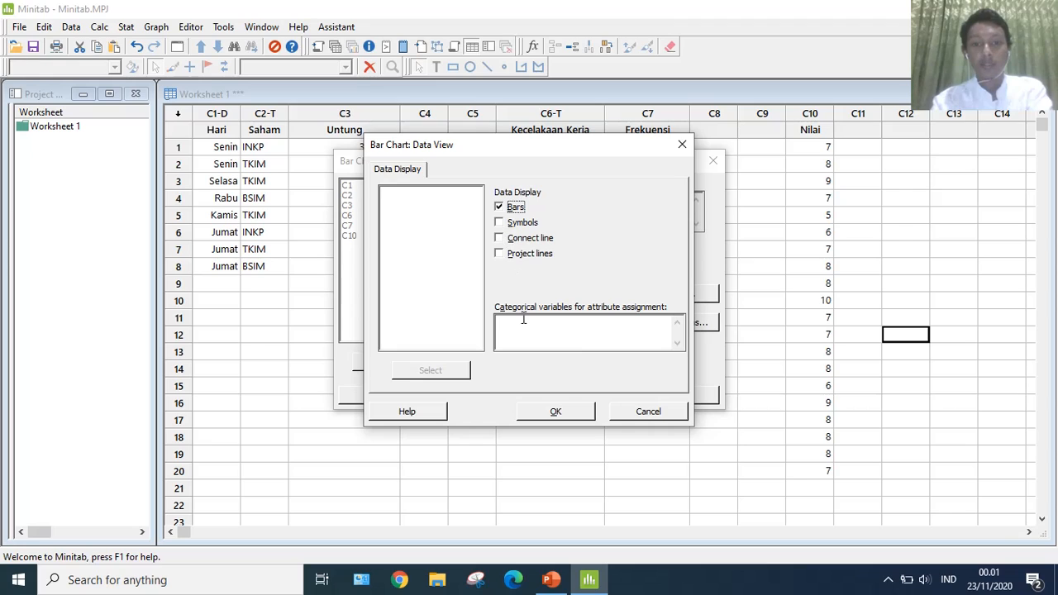
pyautogui.click(500, 238)
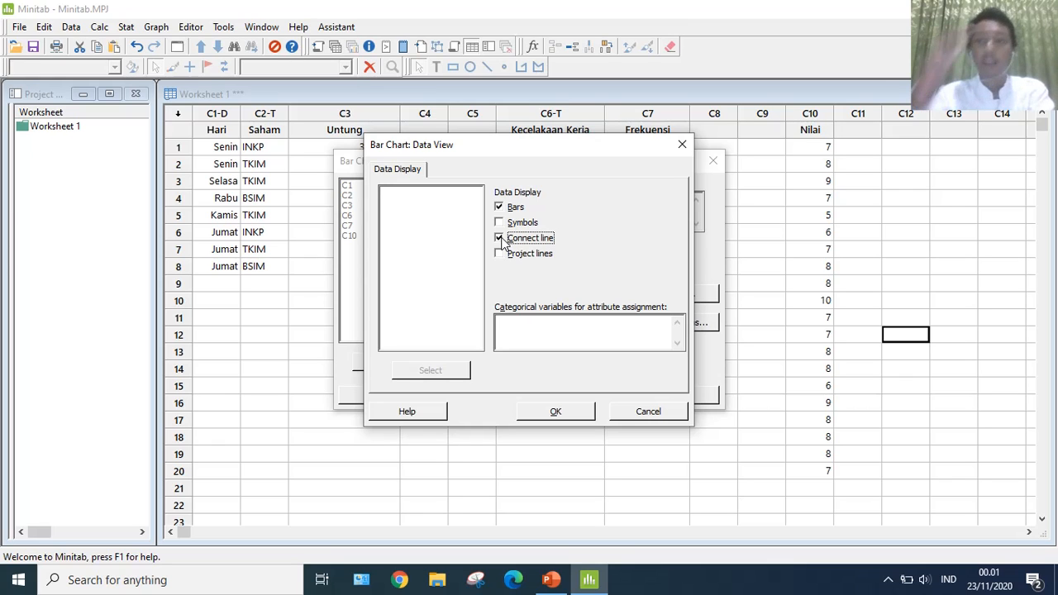
pyautogui.click(555, 412)
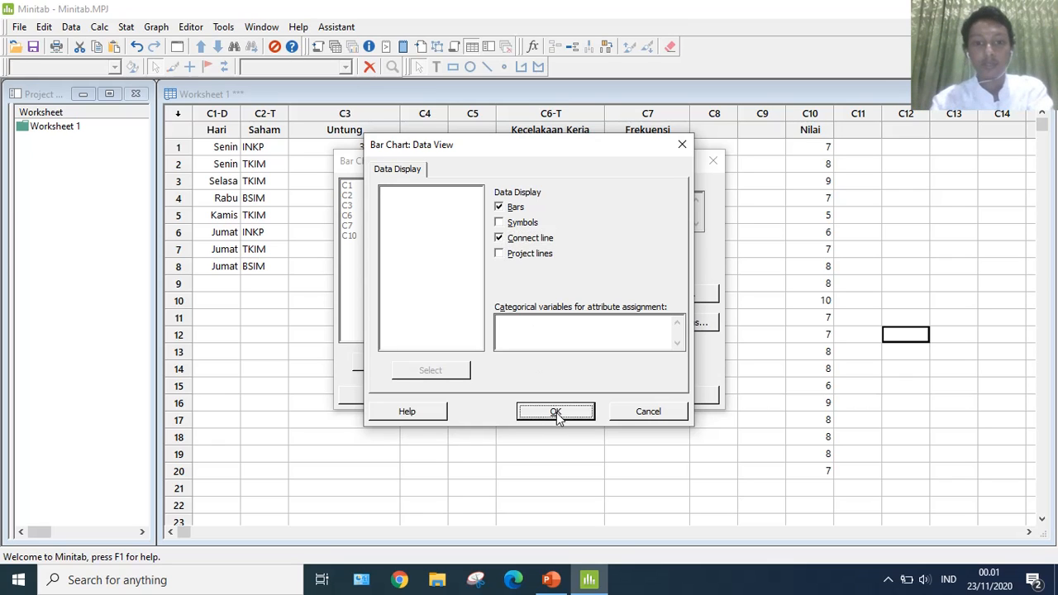
# Leave the title blank, set the data label type to None, and generate the bar chart of Untung by Hari
pyautogui.click(665, 299)
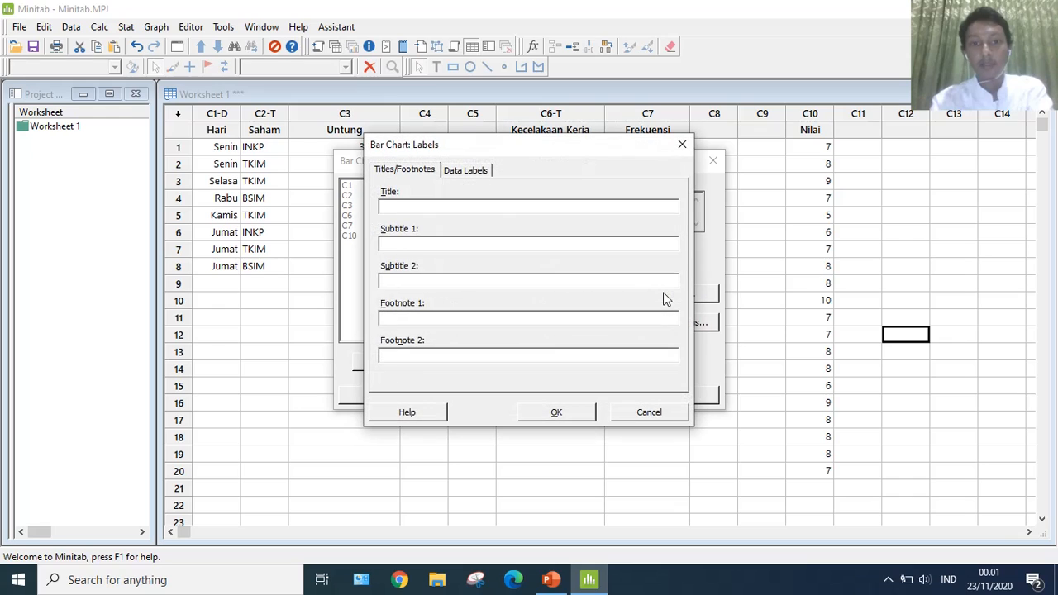
pyautogui.click(529, 206)
pyautogui.click(478, 173)
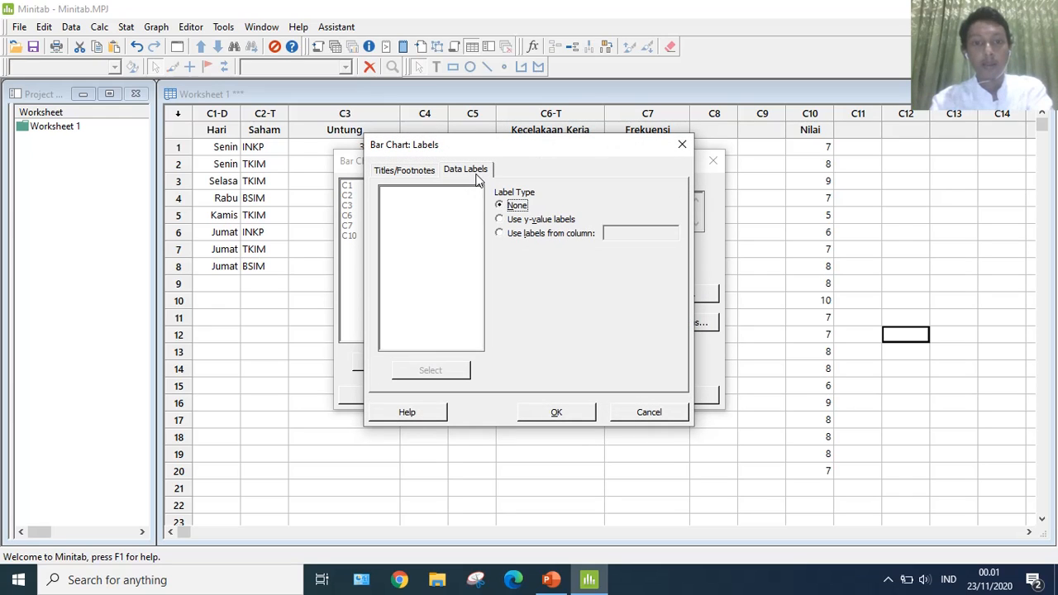
pyautogui.click(500, 221)
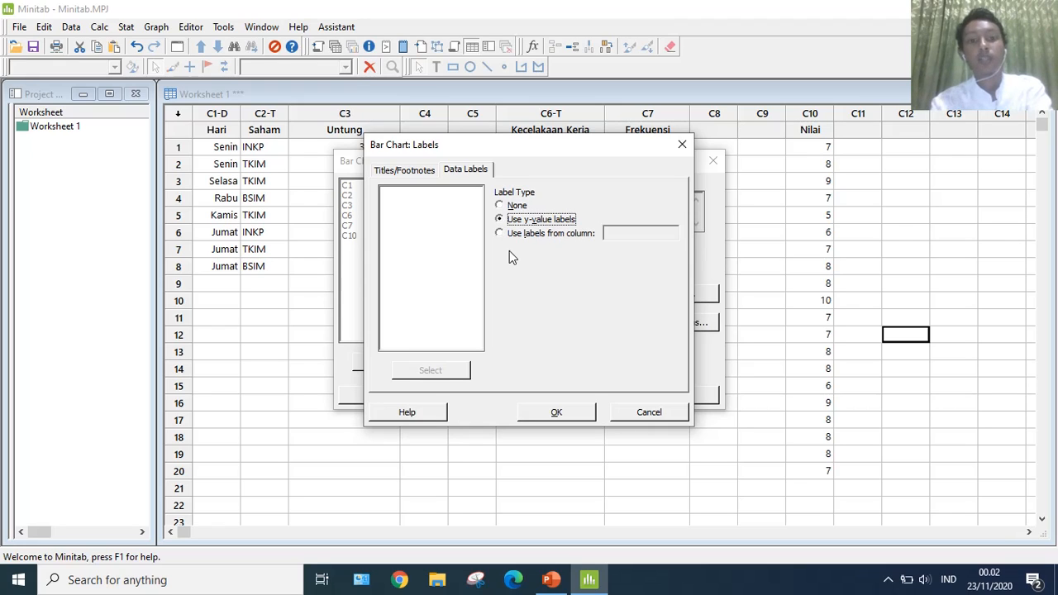
pyautogui.click(501, 205)
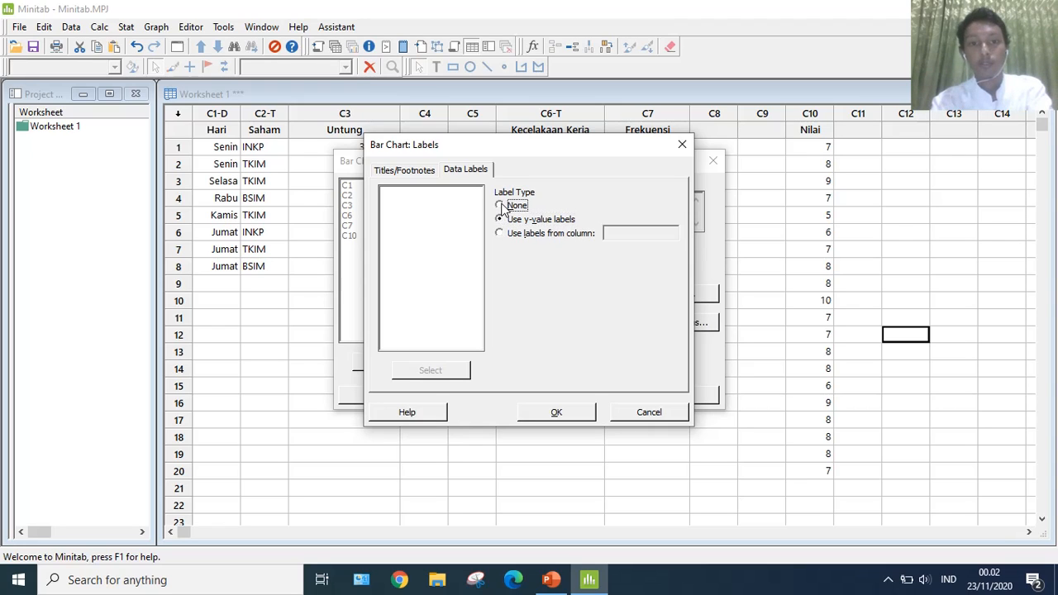
pyautogui.click(576, 420)
pyautogui.click(566, 395)
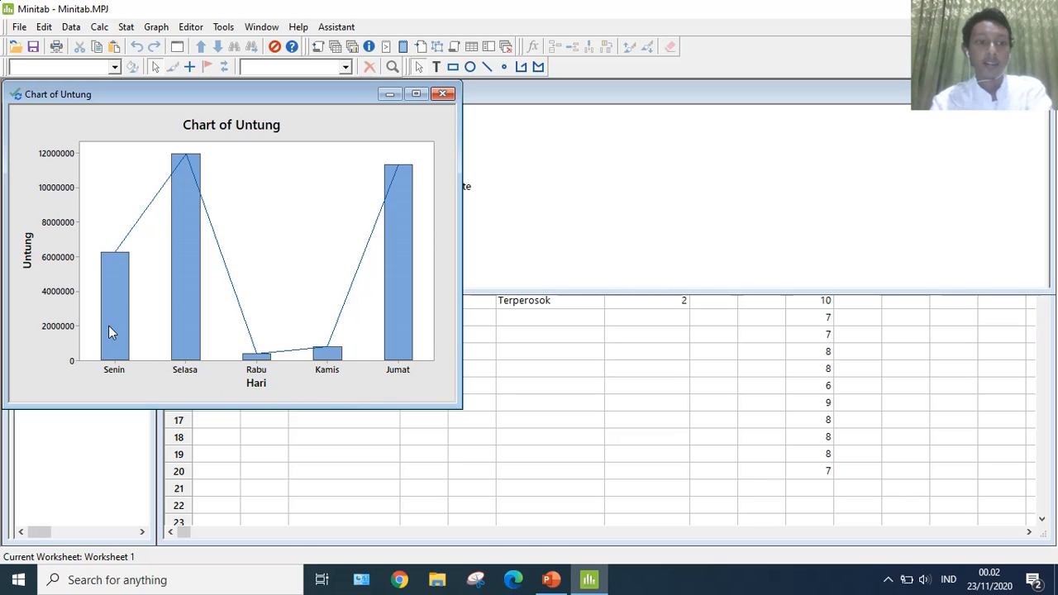
# Close the Untung chart without saving it to a separate file and bring back the worksheet
pyautogui.moveTo(109, 327)
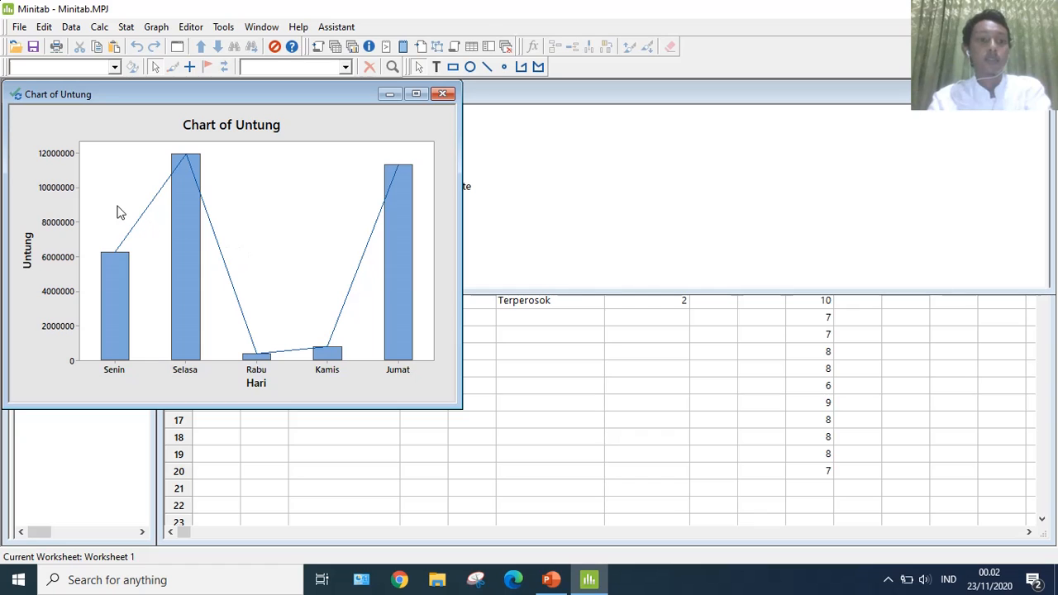
pyautogui.moveTo(464, 140)
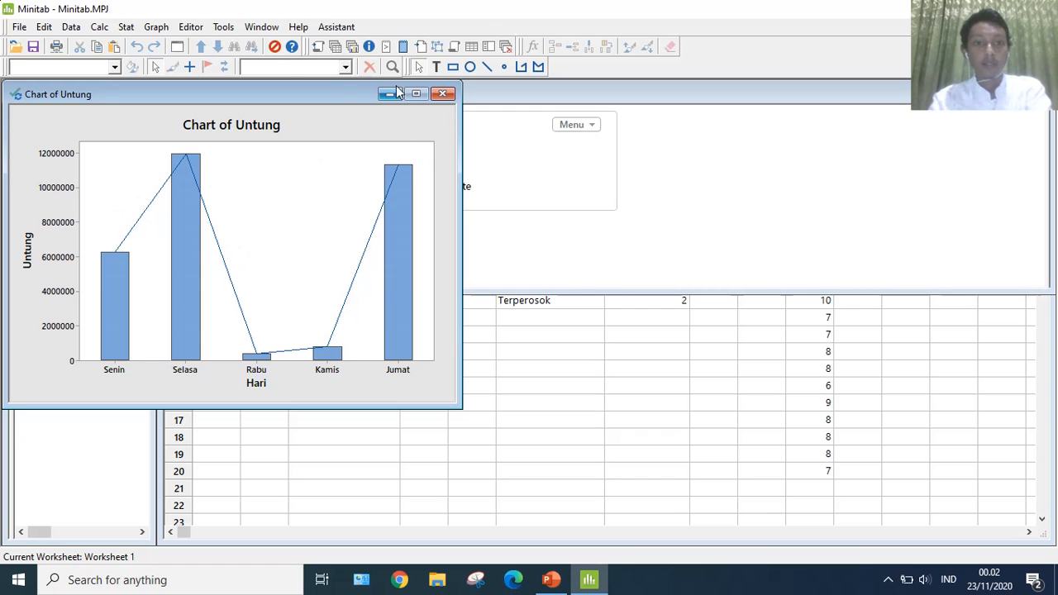
pyautogui.click(442, 94)
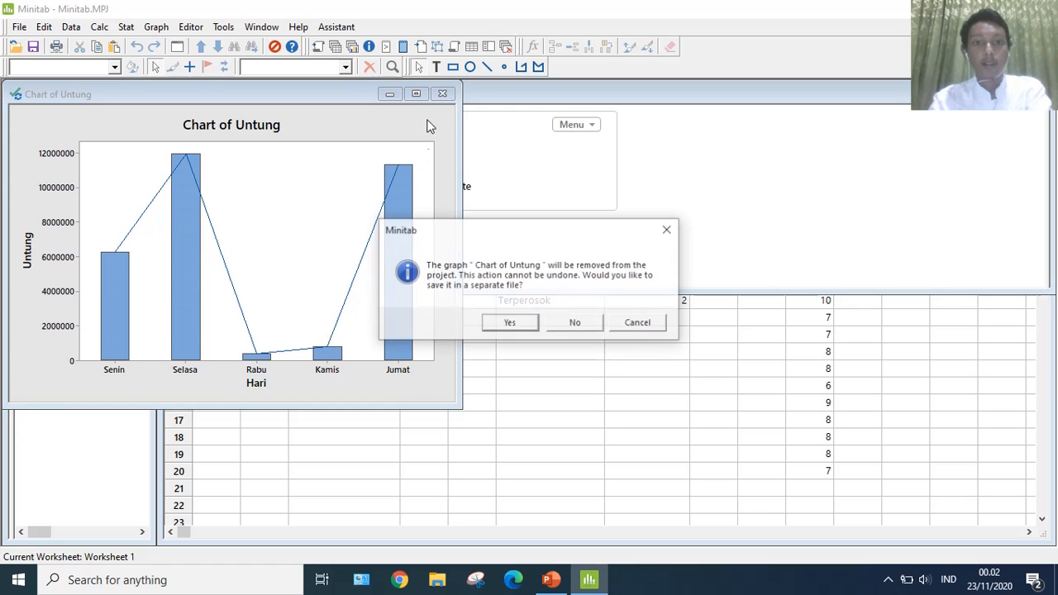
pyautogui.click(571, 324)
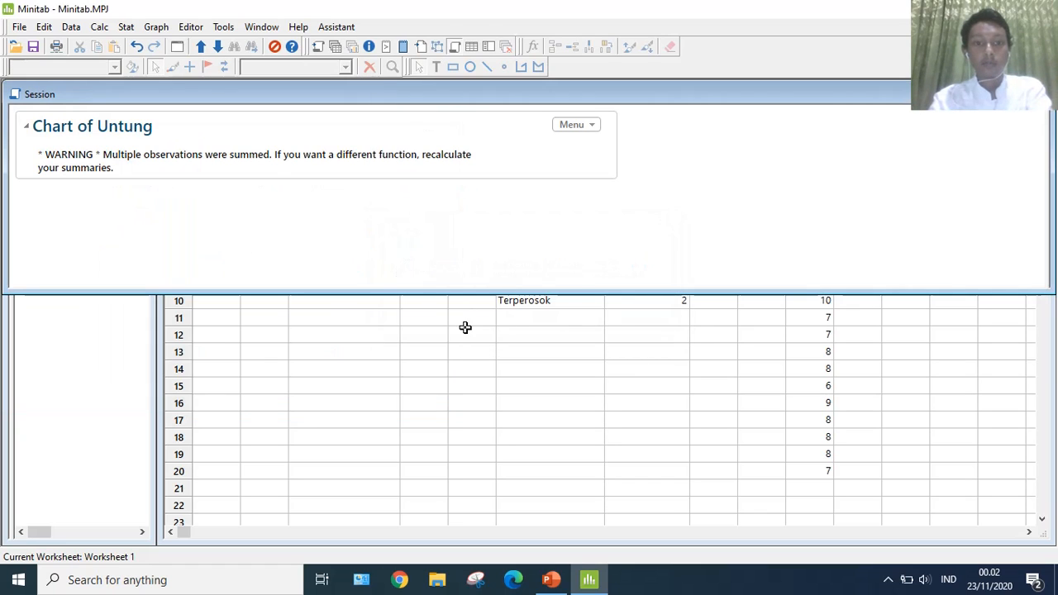
pyautogui.click(336, 47)
# Begin another simple bar chart based on values from a table with one column of values
pyautogui.click(156, 28)
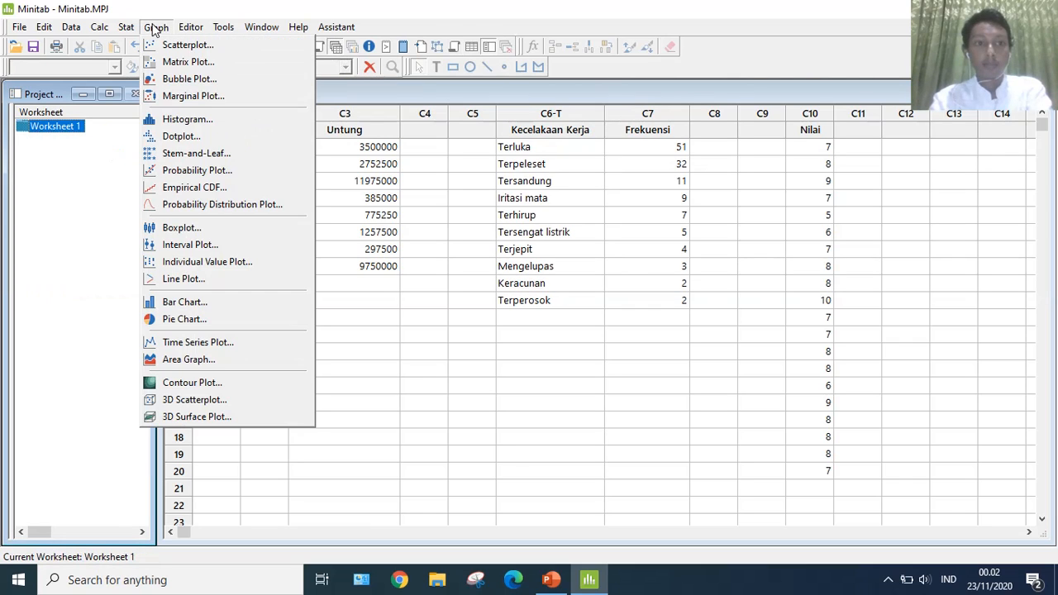
pyautogui.click(210, 303)
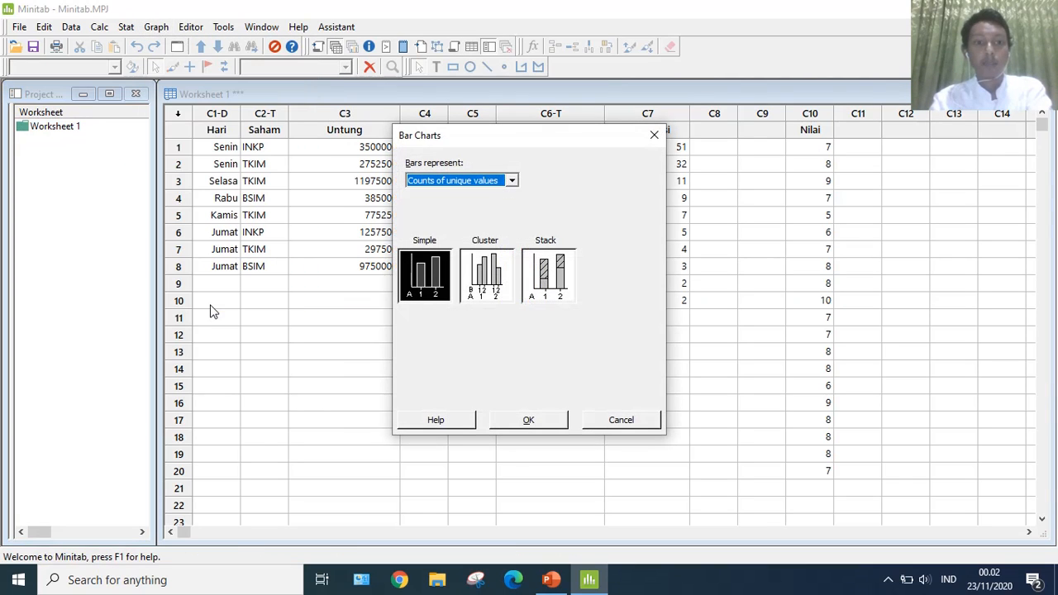
pyautogui.click(512, 181)
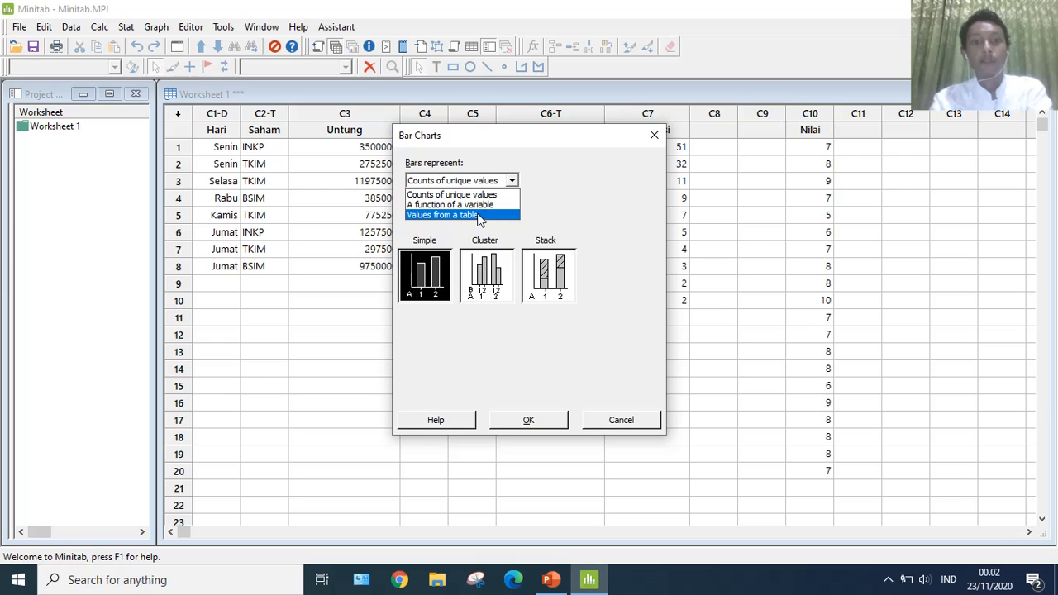
pyautogui.click(484, 213)
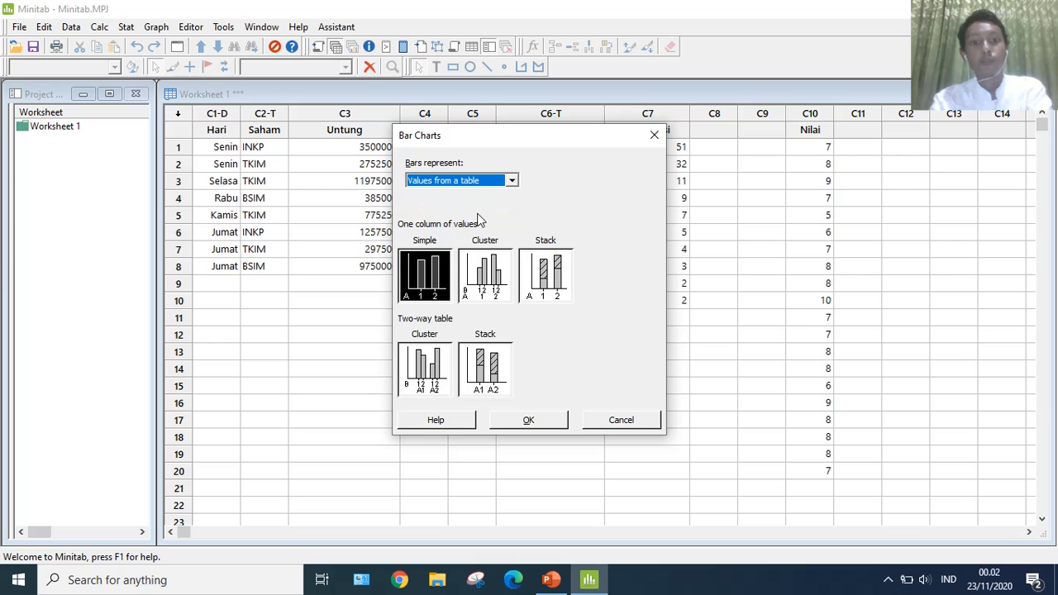
pyautogui.click(527, 421)
# Remove the connect line from the chart's data display, keeping only the bars
pyautogui.click(487, 324)
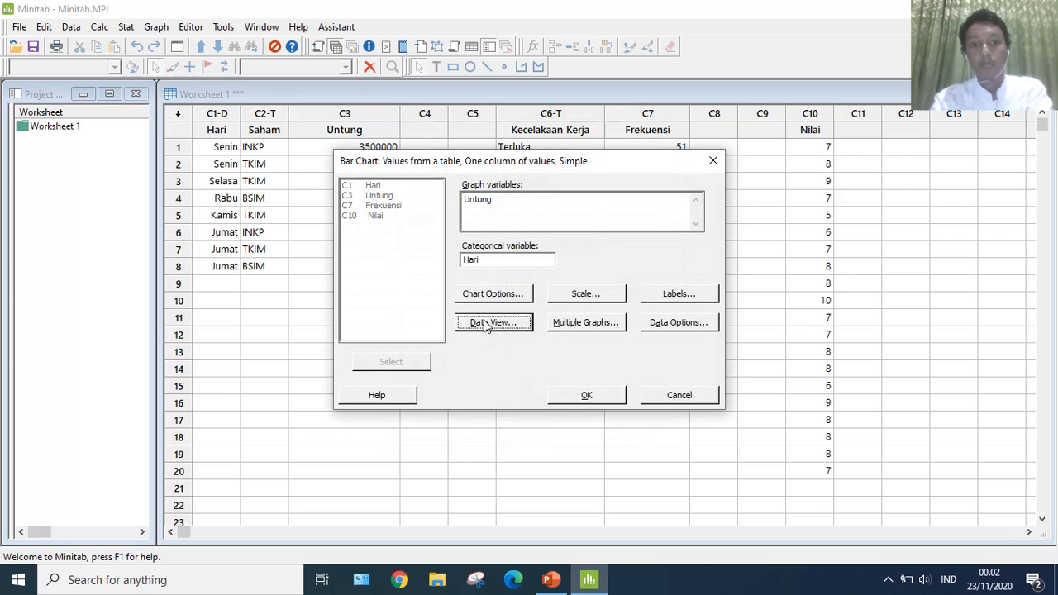
pyautogui.click(501, 241)
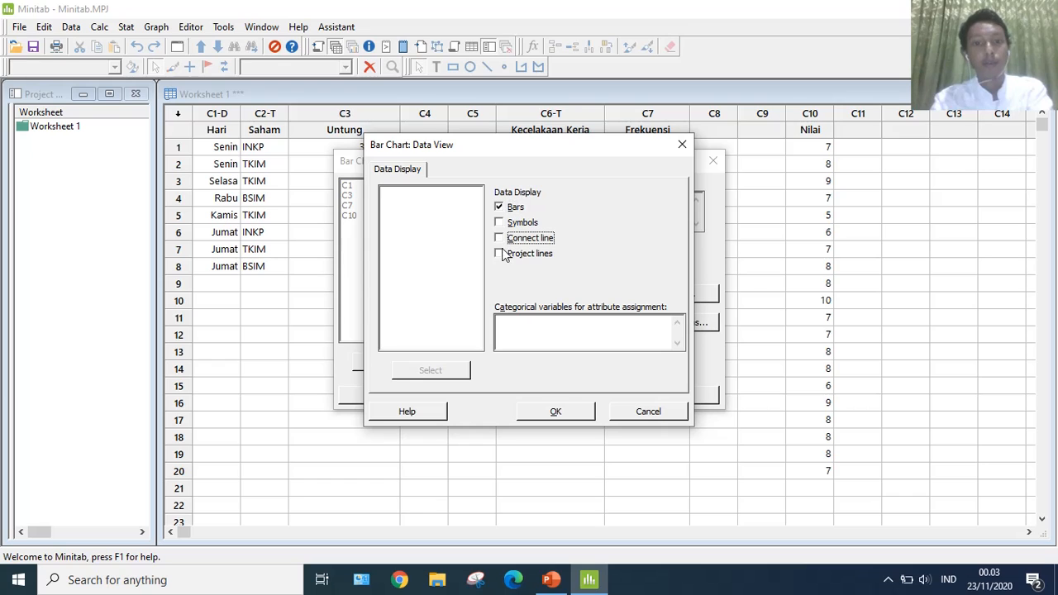
pyautogui.click(555, 411)
# Set the data labels to use y-value labels and generate the bar chart of Untung by Hari
pyautogui.click(670, 295)
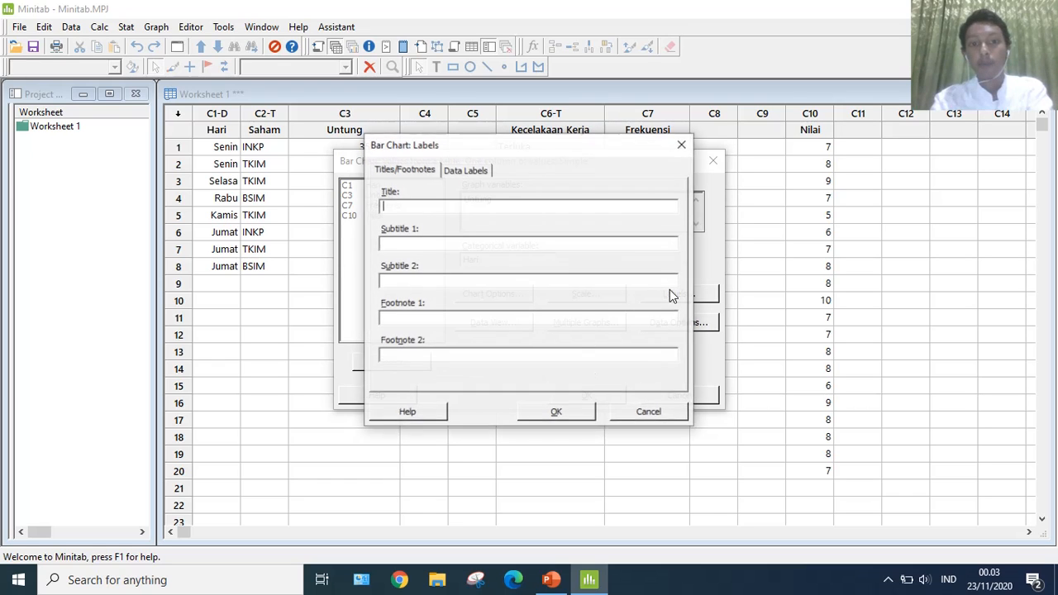
pyautogui.click(482, 172)
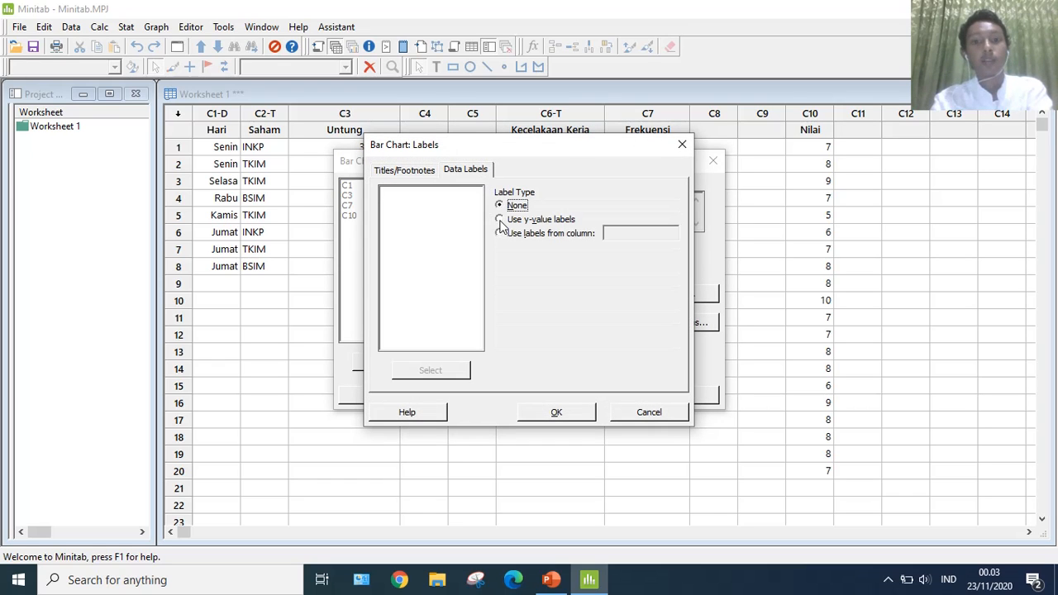
pyautogui.click(509, 219)
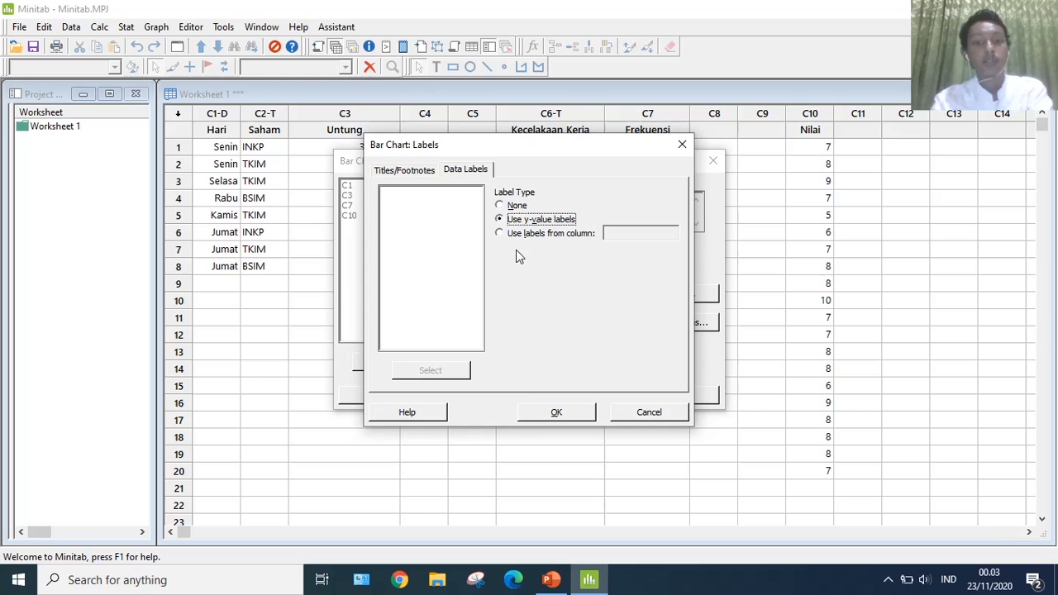
pyautogui.click(547, 411)
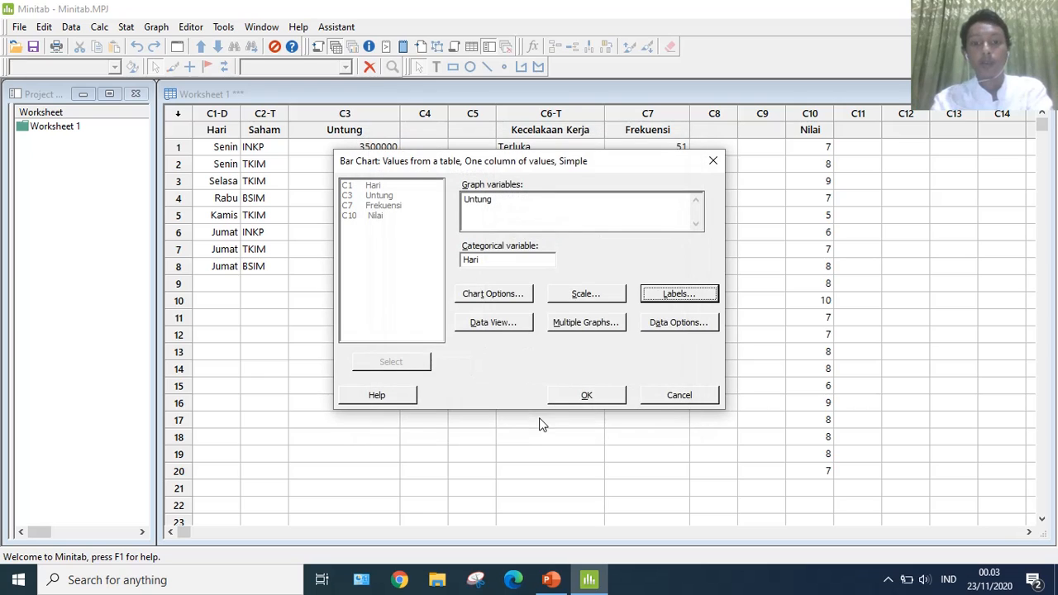
pyautogui.click(583, 396)
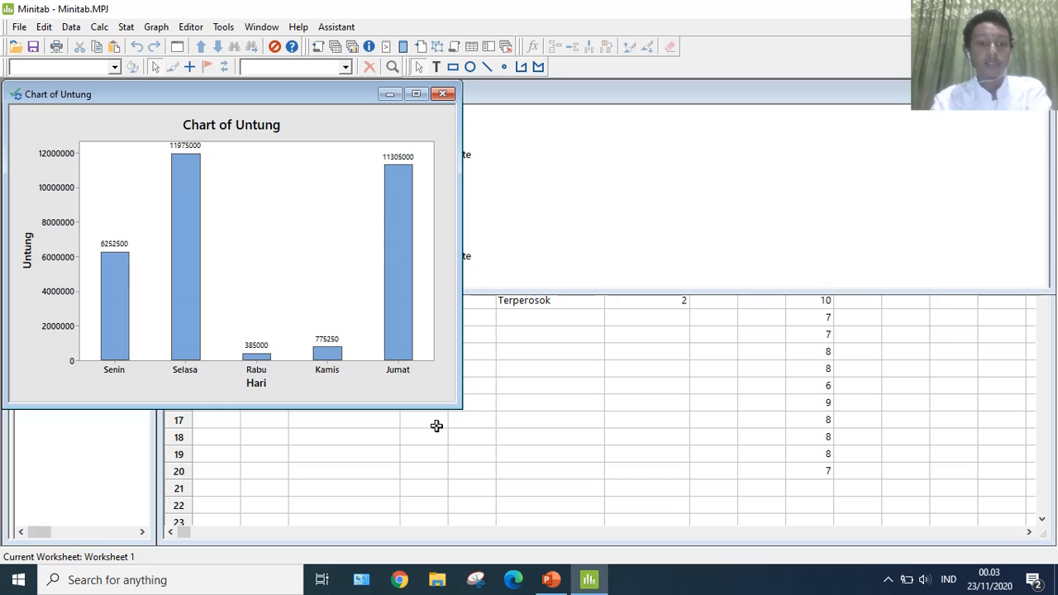
# Switch to Snipping Tool and capture a rectangular snip of the whole Untung chart
pyautogui.click(476, 580)
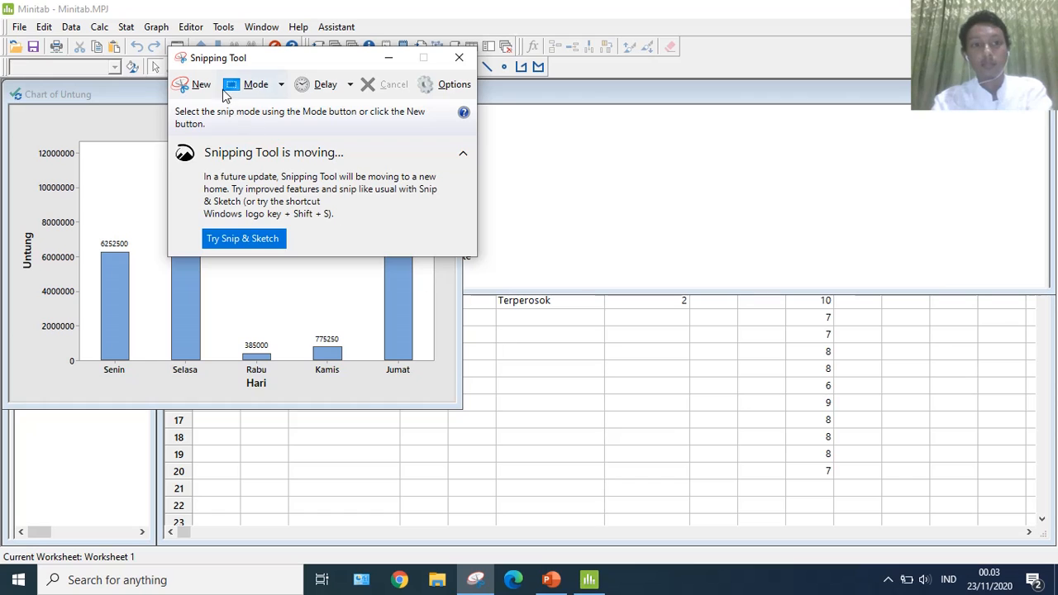
pyautogui.click(189, 82)
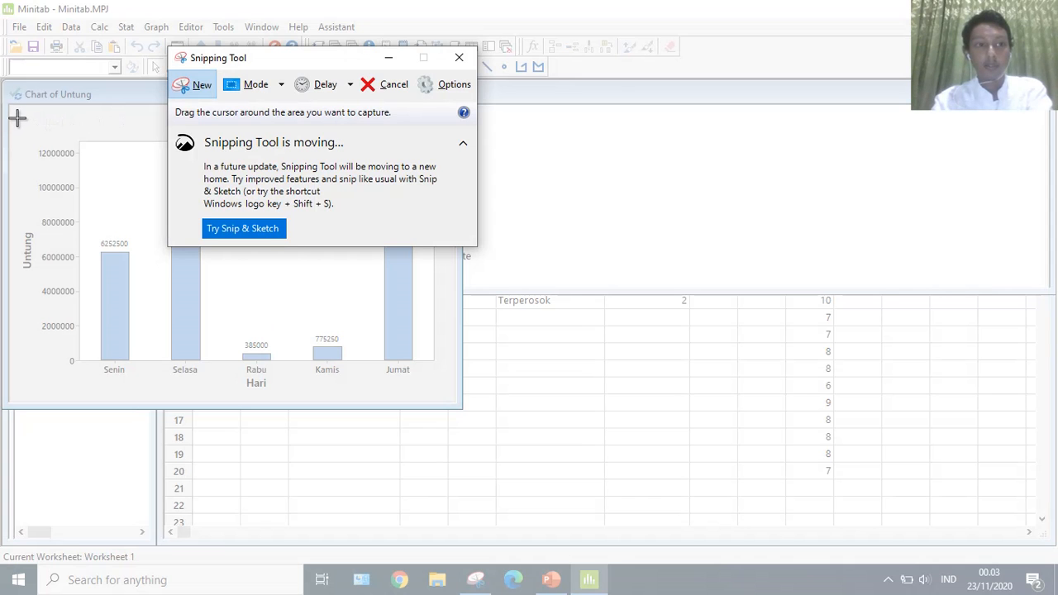
pyautogui.moveTo(17, 118); pyautogui.dragTo(441, 394)
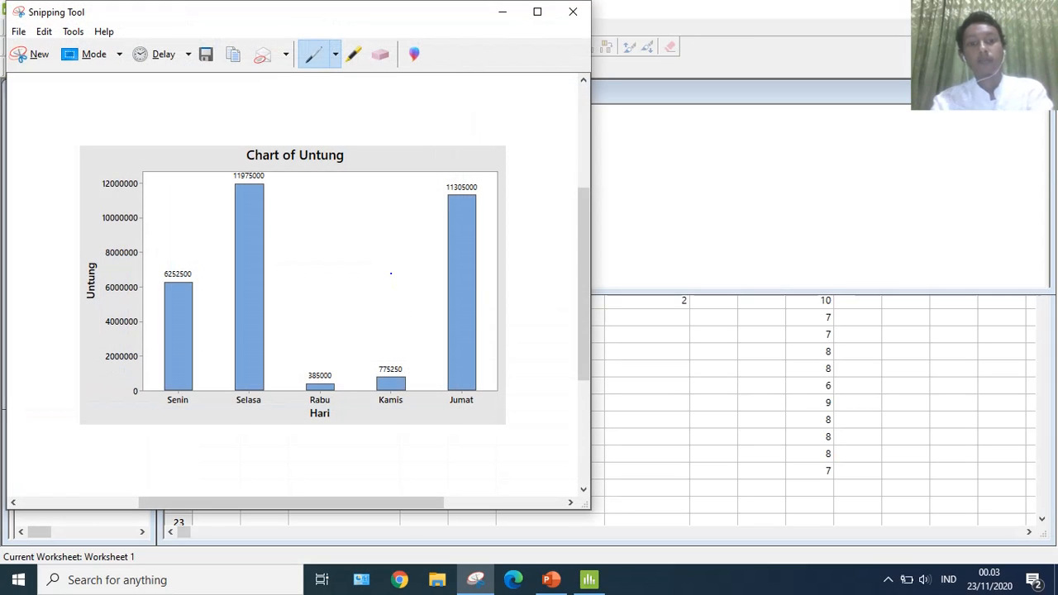
# Switch to PowerPoint, paste the Untung chart onto the Masalah 1 slide, and shrink it slightly within the upper part of the blank area
pyautogui.click(551, 579)
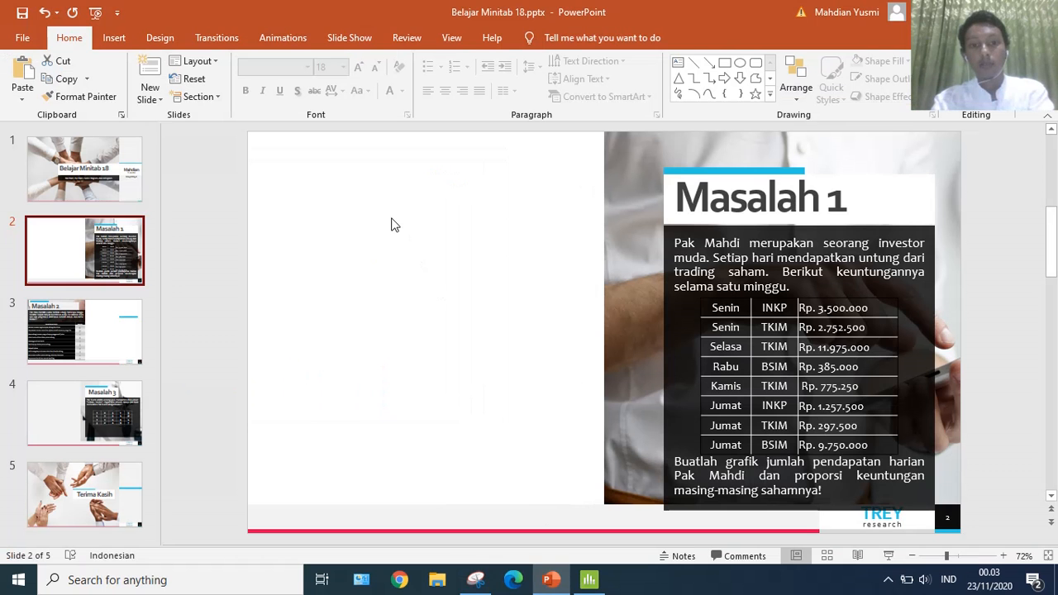
pyautogui.hotkey('ctrl', 'v')
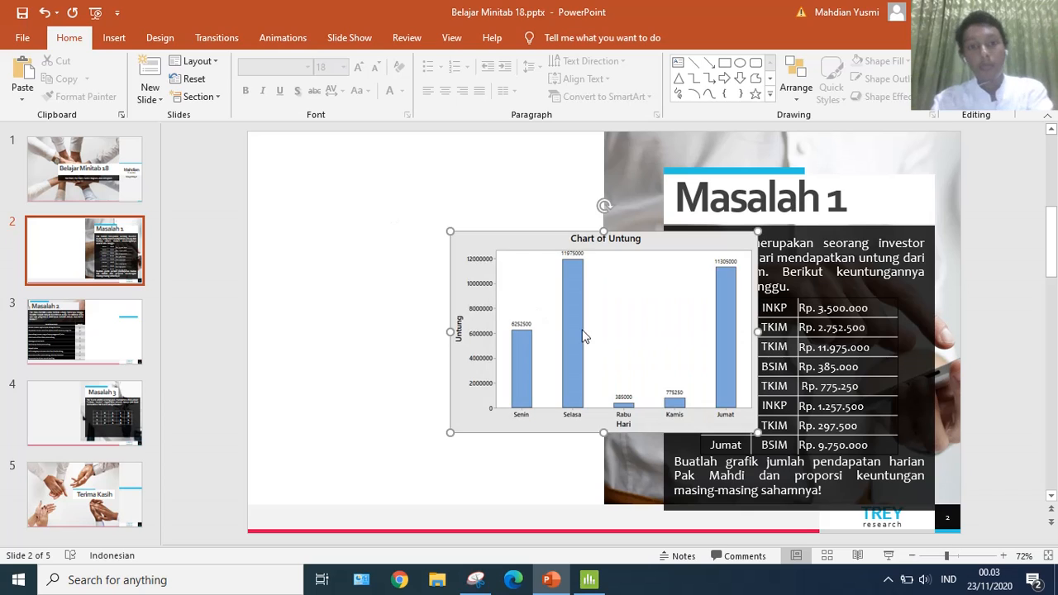
pyautogui.moveTo(580, 331); pyautogui.dragTo(417, 243)
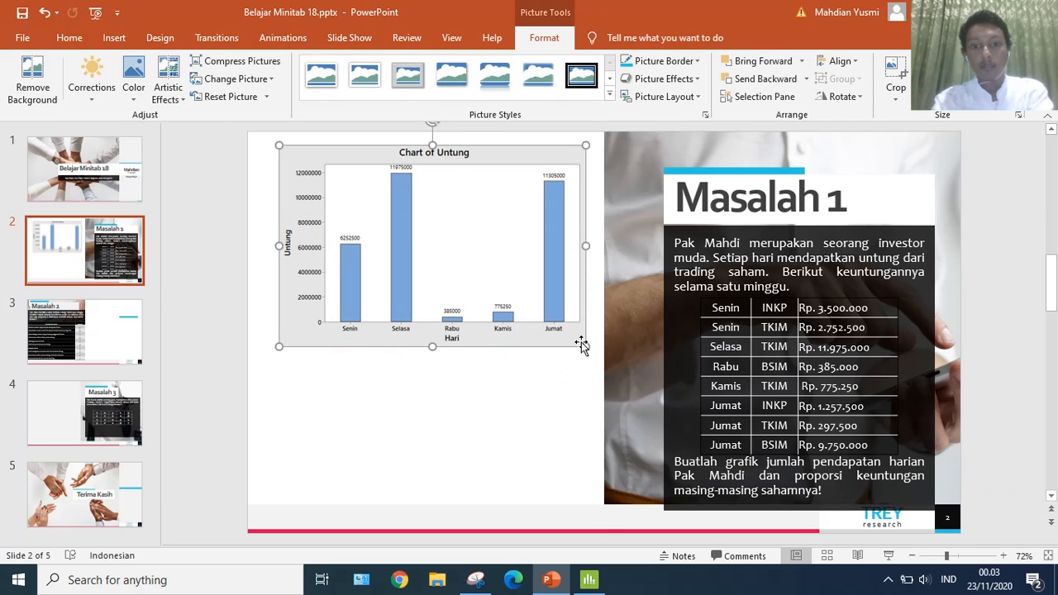
pyautogui.moveTo(584, 344); pyautogui.dragTo(567, 318)
pyautogui.click(556, 388)
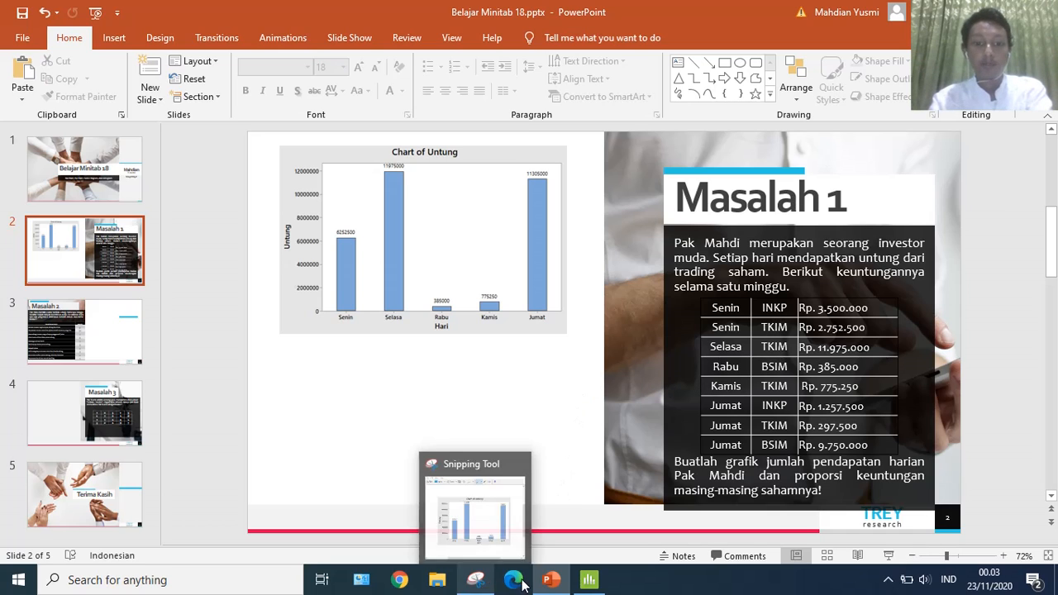
# Return to Minitab and bring the project folders and Worksheet 1 data back into view
pyautogui.moveTo(588, 578)
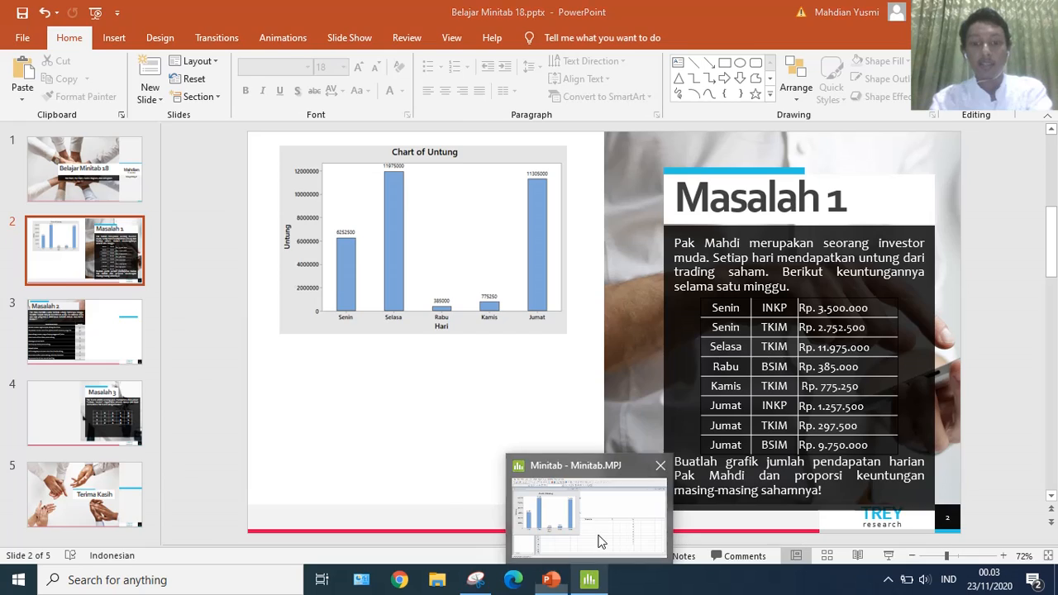
pyautogui.click(601, 541)
pyautogui.click(387, 95)
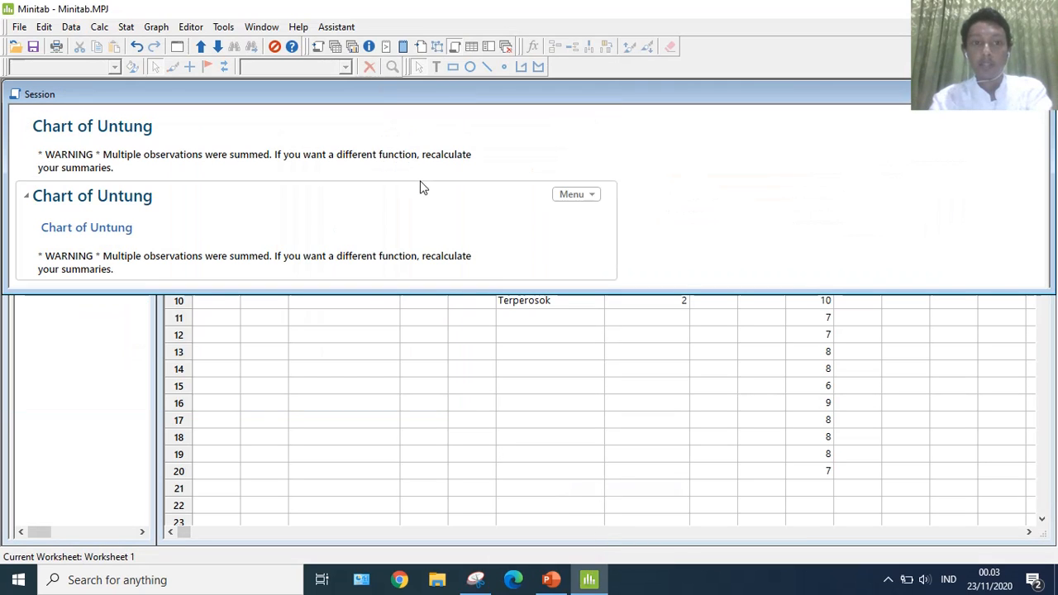
pyautogui.click(335, 48)
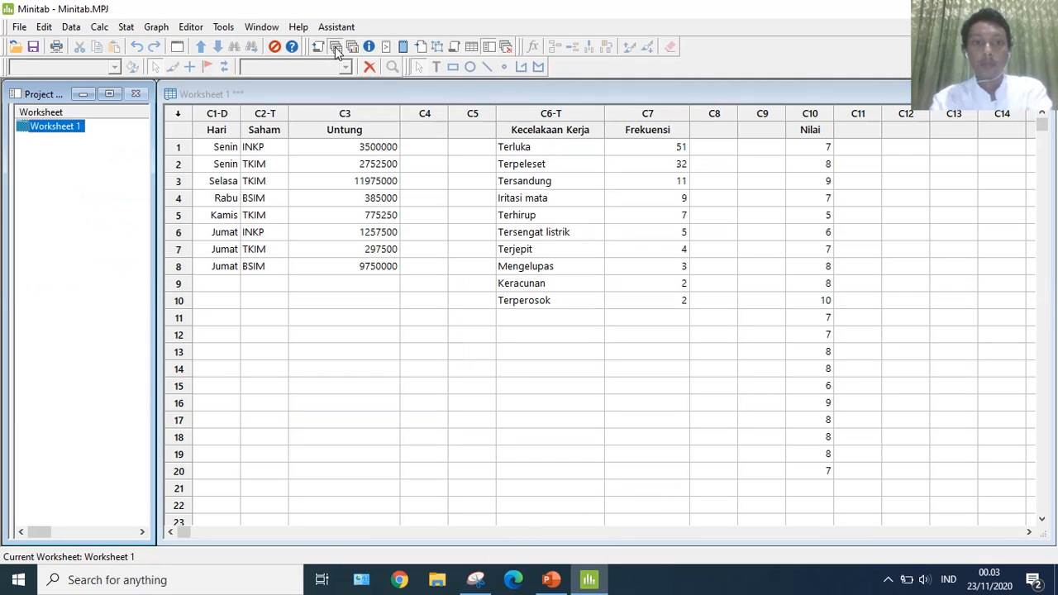
# Set up a pie chart of values from a table, with Saham as categorical variable and Untung as summary variable
pyautogui.click(152, 28)
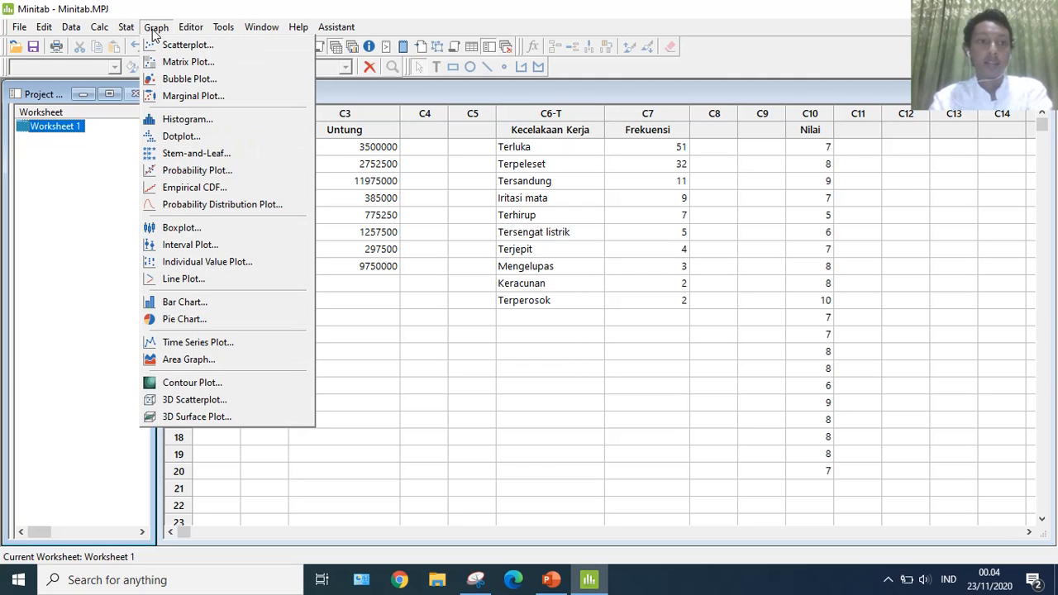
pyautogui.click(183, 320)
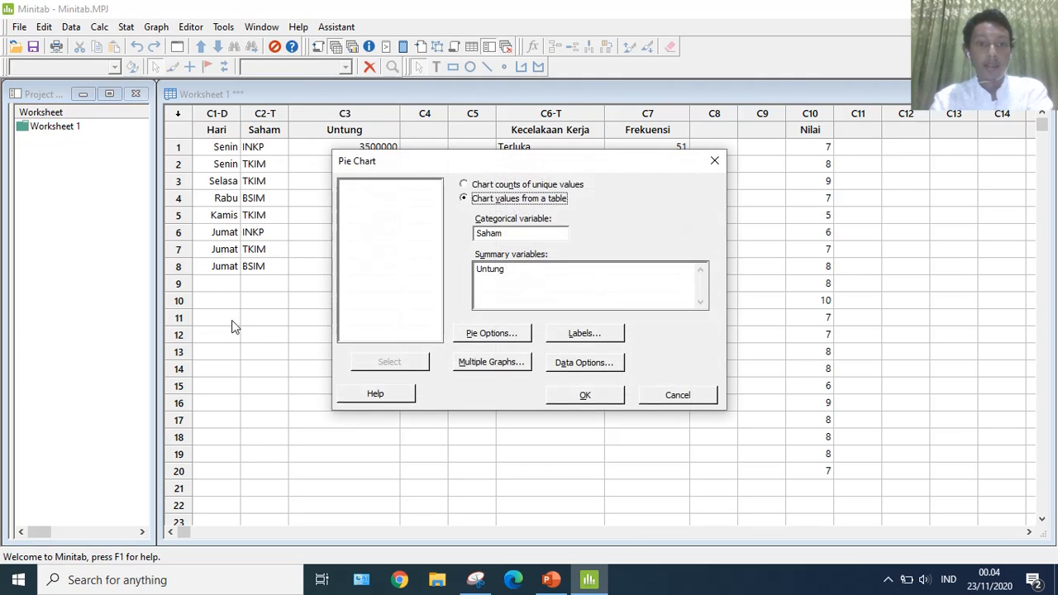
pyautogui.click(464, 184)
pyautogui.click(463, 199)
pyautogui.click(465, 185)
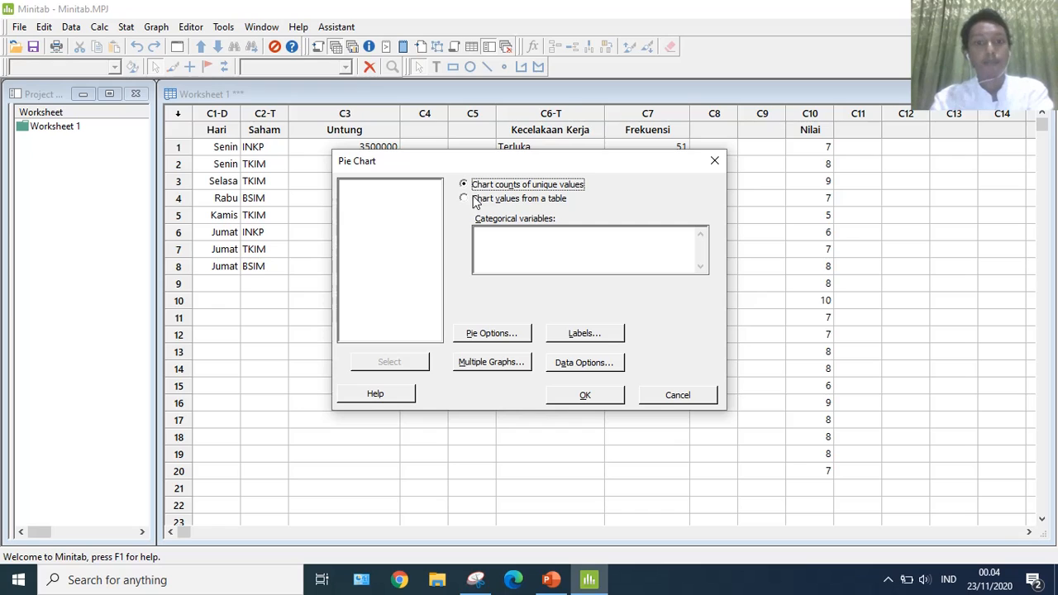
pyautogui.click(465, 200)
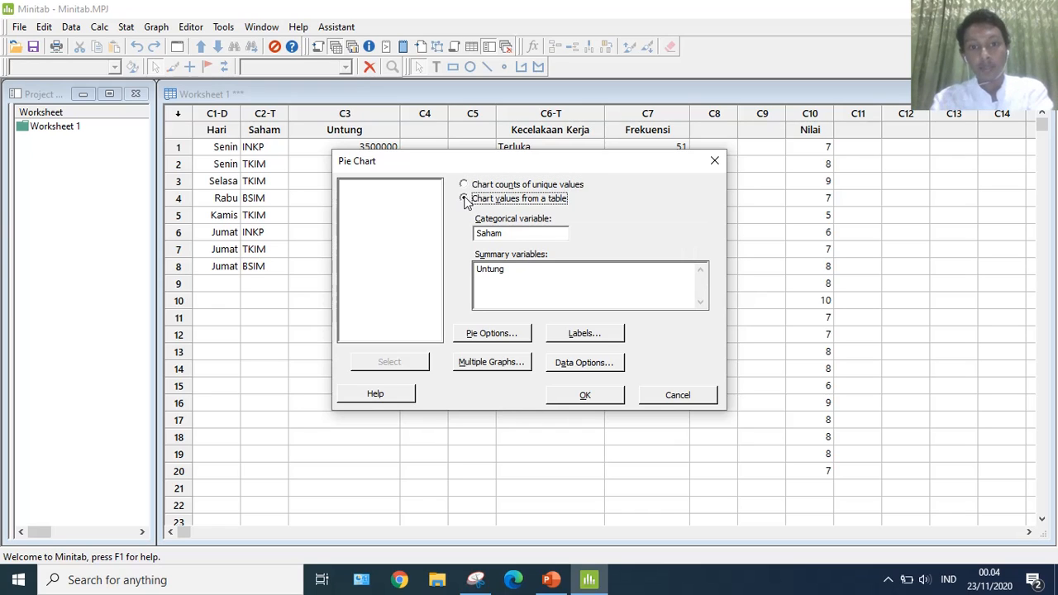
pyautogui.click(505, 233)
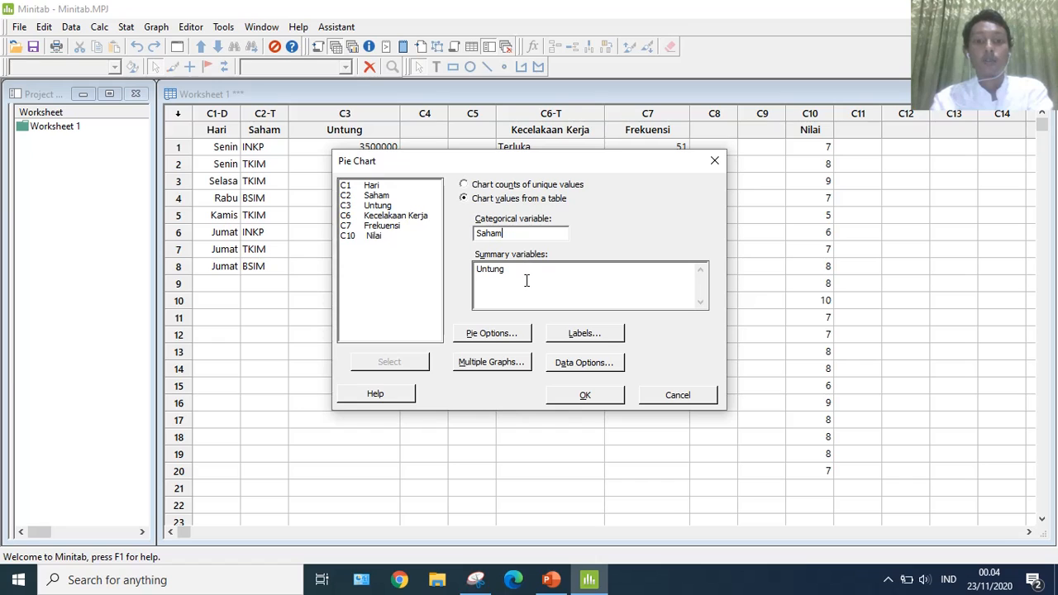
# Label the pie slices with category name, frequency and percent, without leader lines, and generate the pie chart
pyautogui.click(564, 332)
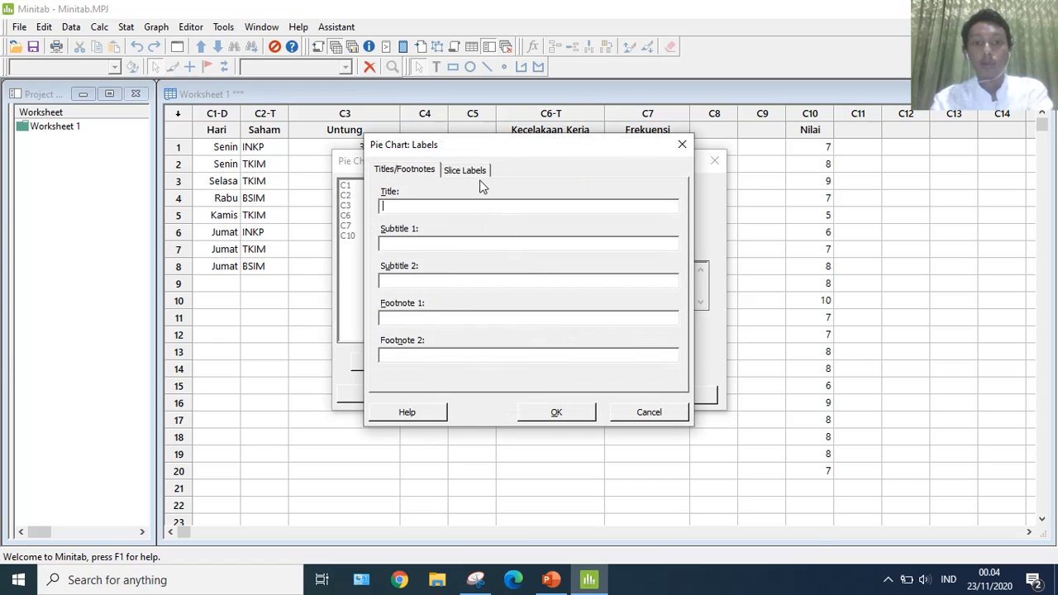
pyautogui.click(477, 175)
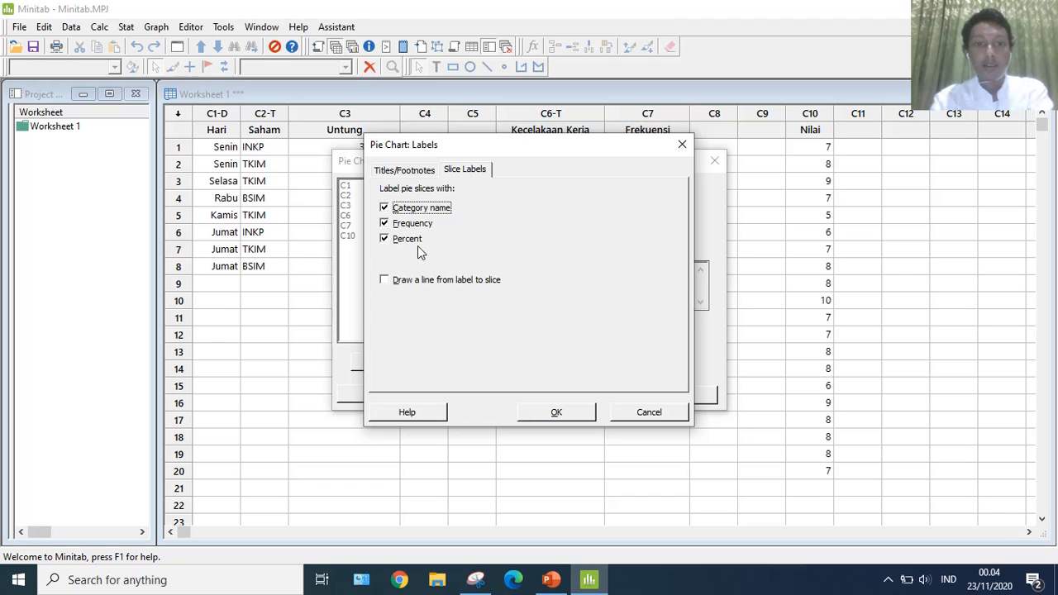
pyautogui.click(569, 413)
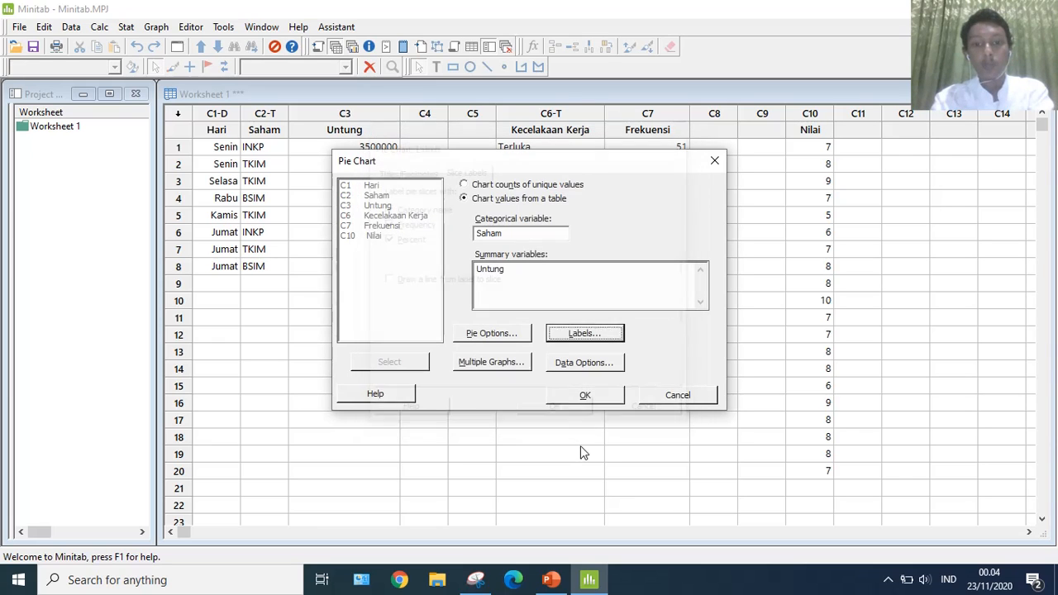
pyautogui.click(584, 395)
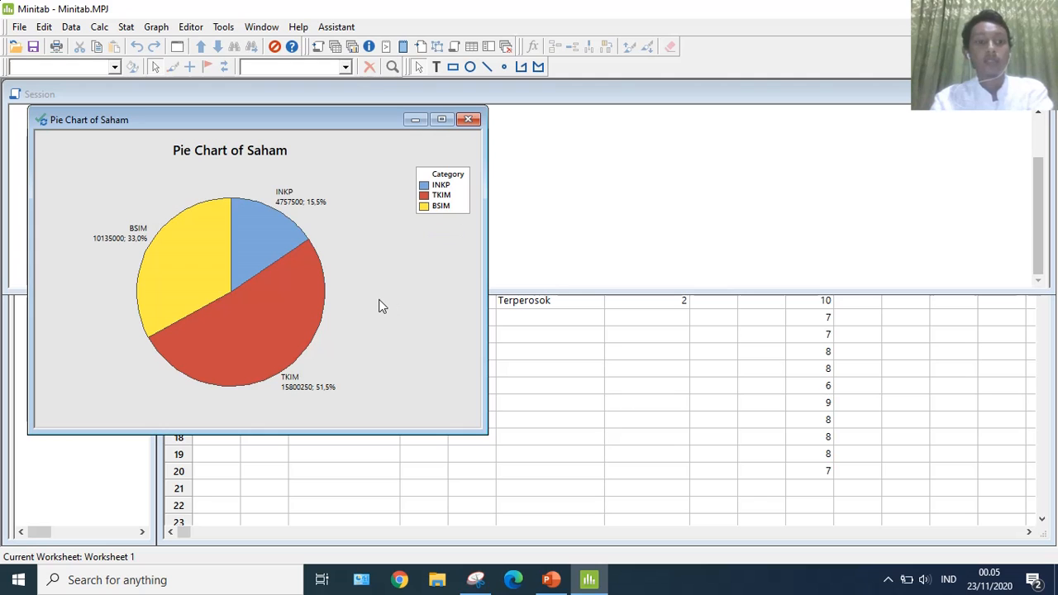
# Switch to Snipping Tool and capture a new rectangular snip of the whole Saham pie chart
pyautogui.click(476, 579)
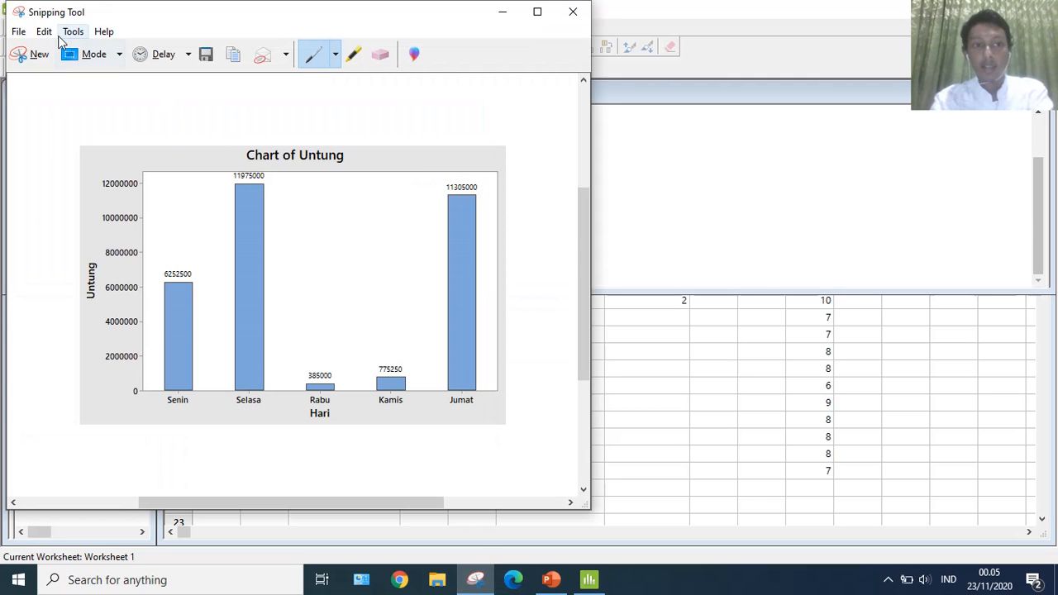
pyautogui.click(33, 54)
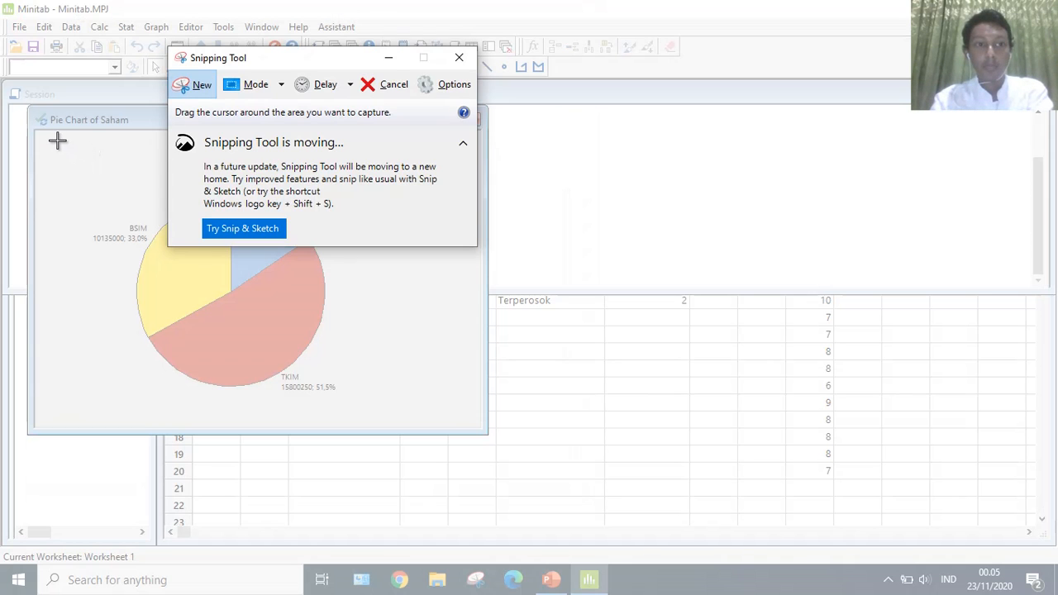
pyautogui.moveTo(57, 141); pyautogui.dragTo(476, 413)
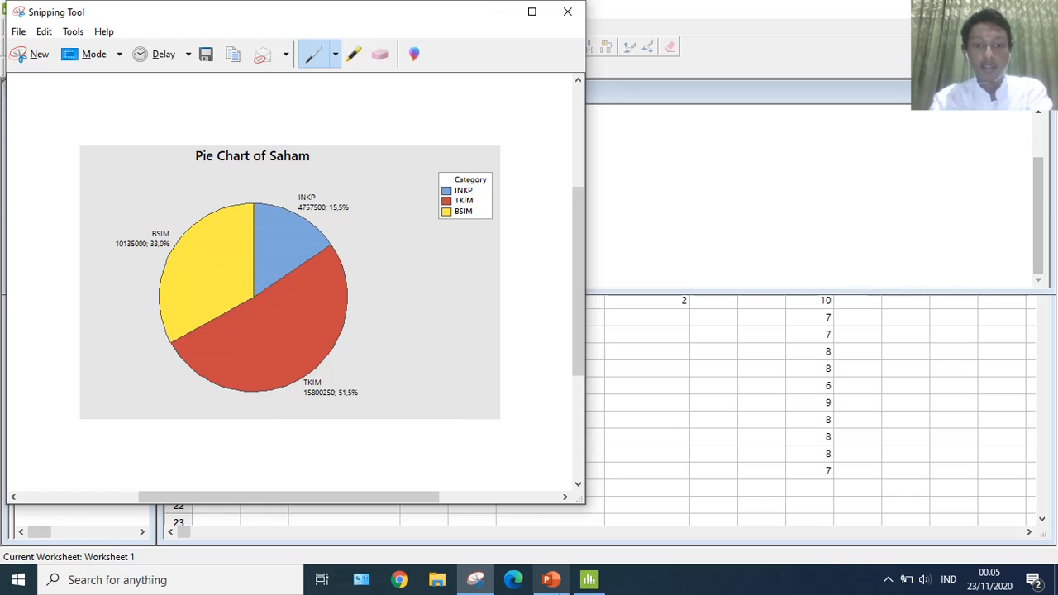
# Switch to PowerPoint and paste the Saham pie chart snip onto the Masalah 1 slide
pyautogui.click(560, 585)
pyautogui.hotkey('ctrl', 'v')
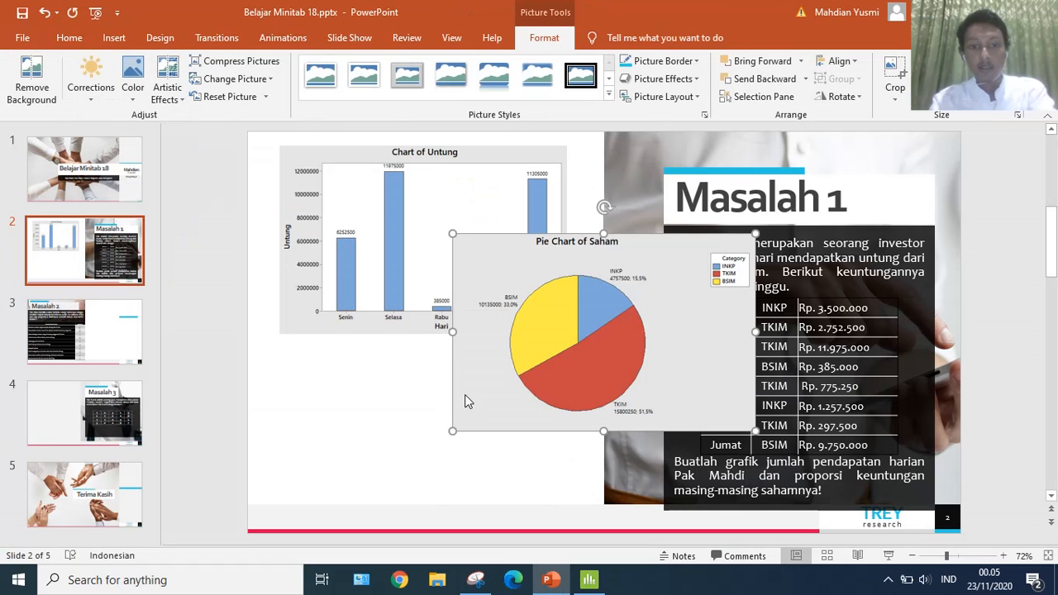